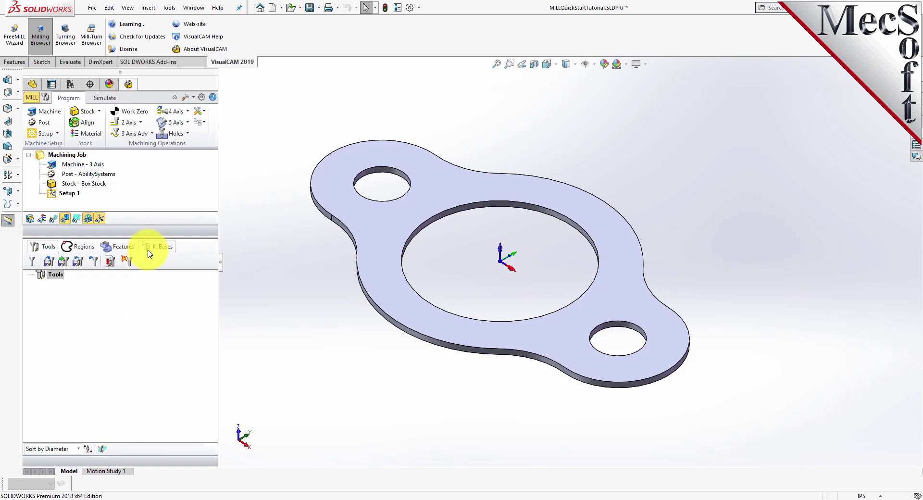
Enlarge the Machining Job area of the milling browser, and view the part's feature tree before returning to the milling browser.
{"action": "left_click_drag", "start_coordinate": [148, 237], "coordinate": [157, 322]}
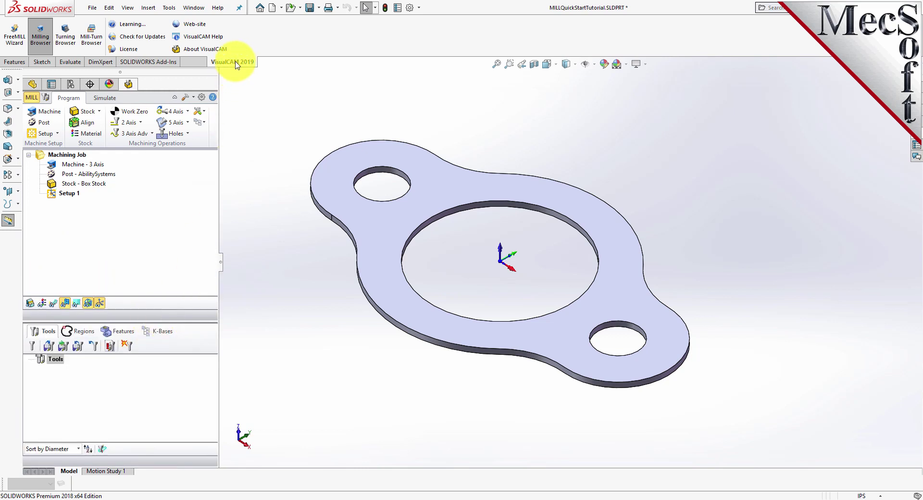
{"action": "left_click", "coordinate": [33, 84]}
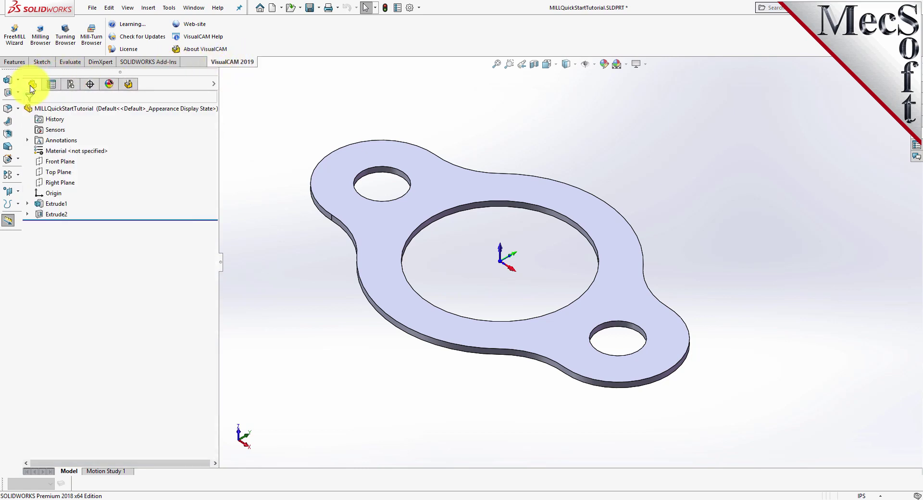
{"action": "left_click", "coordinate": [129, 84]}
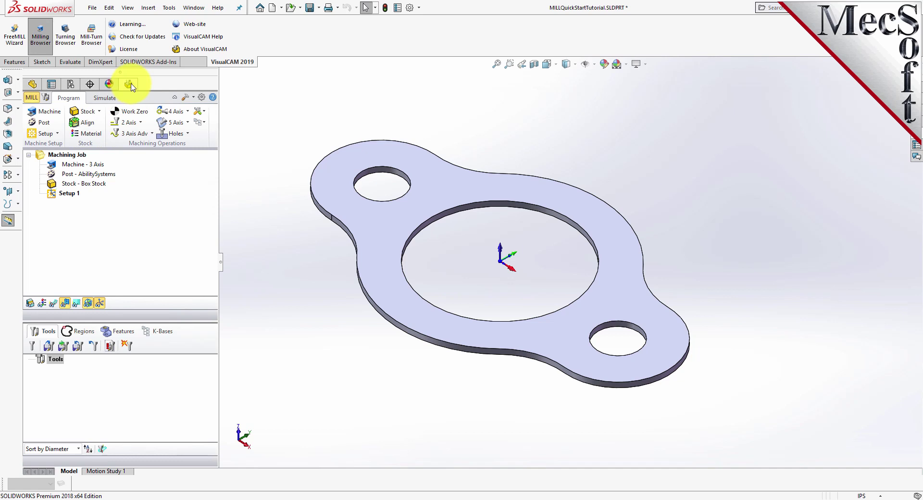
{"action": "left_click", "coordinate": [169, 7]}
{"action": "mouse_move", "coordinate": [188, 53]}
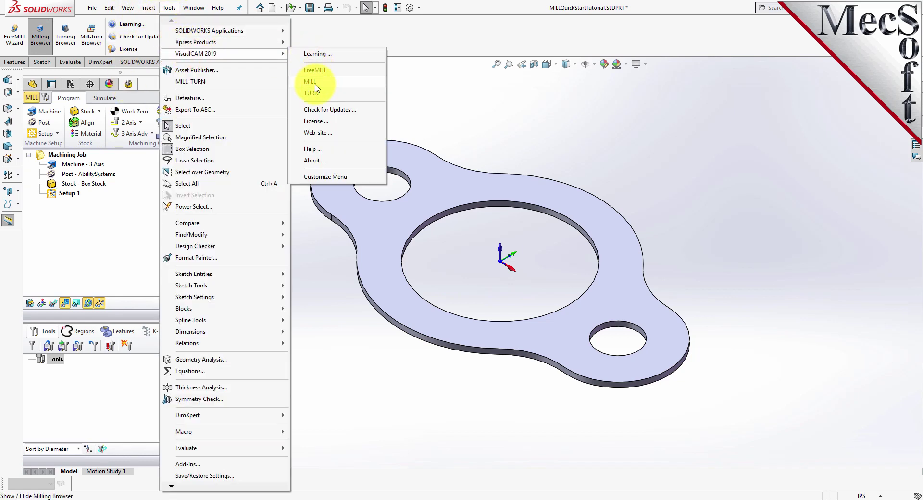
{"action": "left_click", "coordinate": [45, 44]}
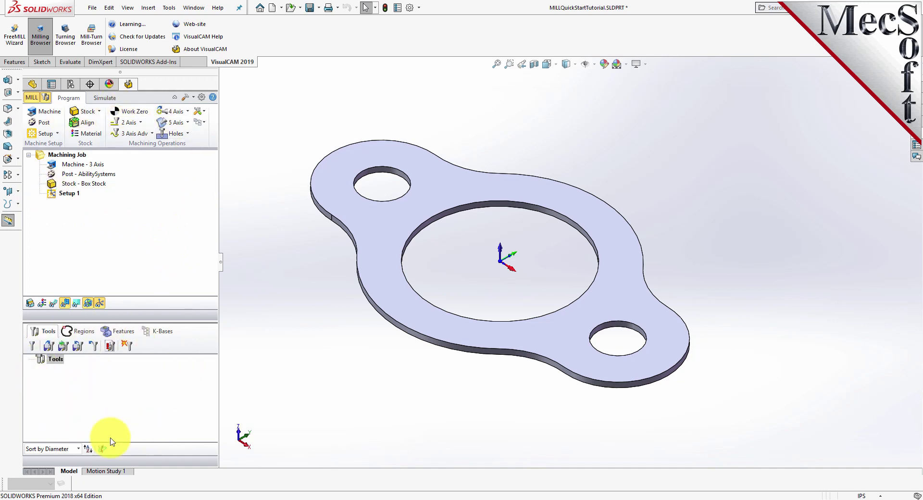
{"action": "scroll", "coordinate": [366, 261], "scroll_direction": "up", "scroll_amount": 1}
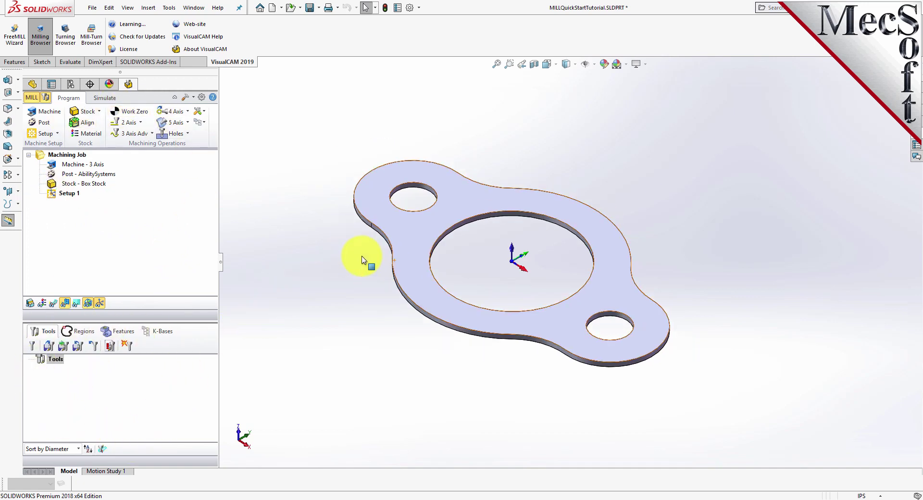
{"action": "scroll", "coordinate": [370, 261], "scroll_direction": "down", "scroll_amount": 1}
{"action": "scroll", "coordinate": [542, 262], "scroll_direction": "down", "scroll_amount": 2}
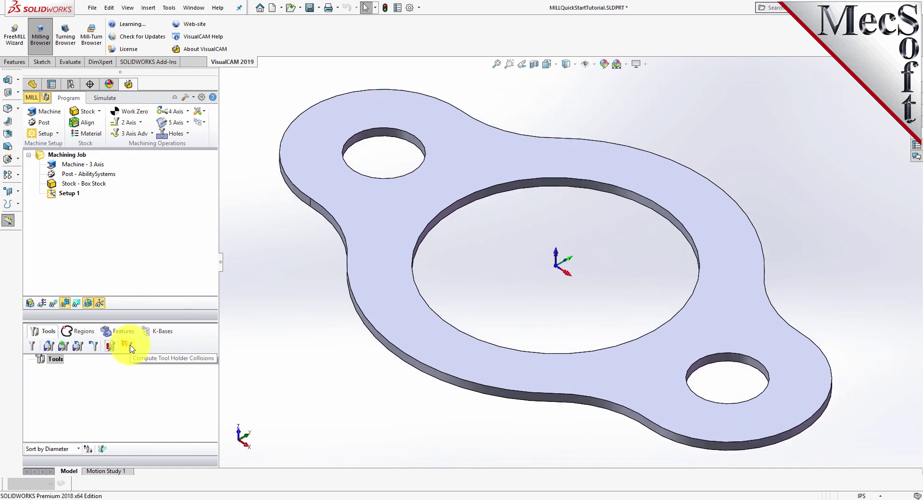
{"action": "left_click_drag", "start_coordinate": [221, 263], "coordinate": [455, 268]}
{"action": "left_click_drag", "start_coordinate": [308, 278], "coordinate": [213, 295]}
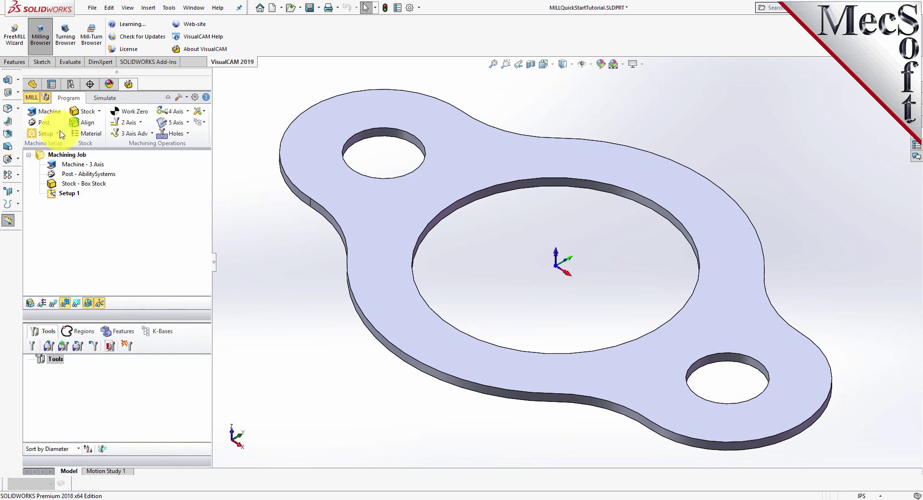
Define the machine as 3 Axis, with its coordinate system aligned to the World Coordinate System.
{"action": "left_click", "coordinate": [49, 116]}
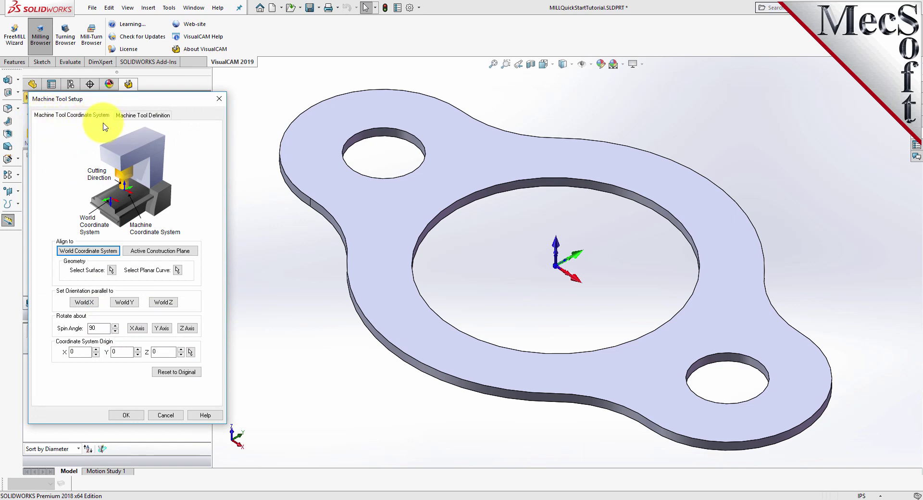
{"action": "left_click", "coordinate": [94, 254]}
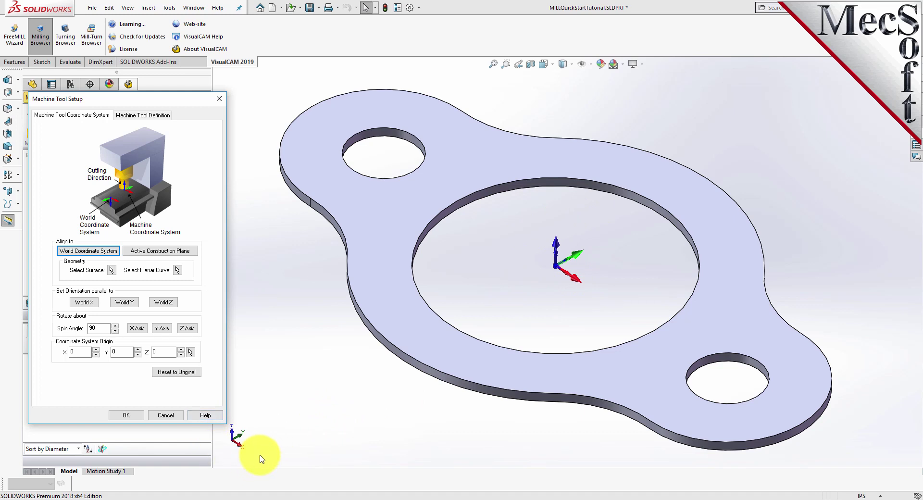
{"action": "left_click", "coordinate": [163, 117]}
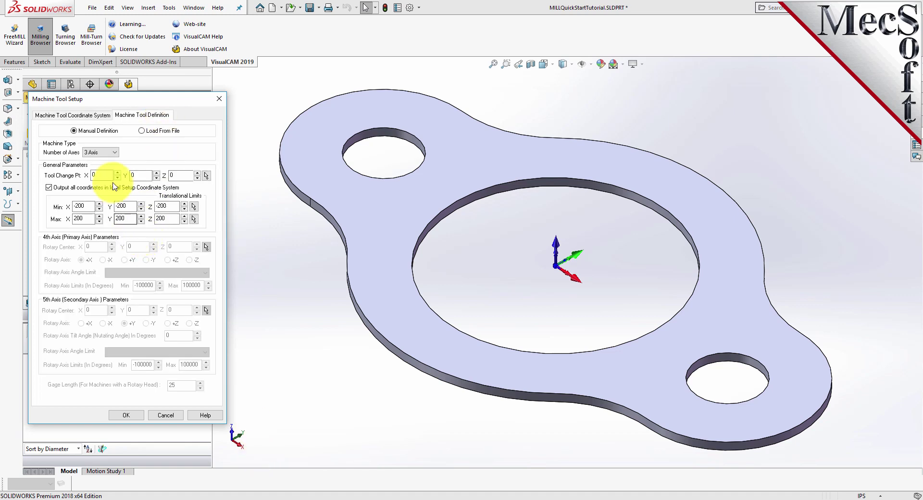
{"action": "left_click", "coordinate": [115, 153]}
{"action": "left_click", "coordinate": [102, 161]}
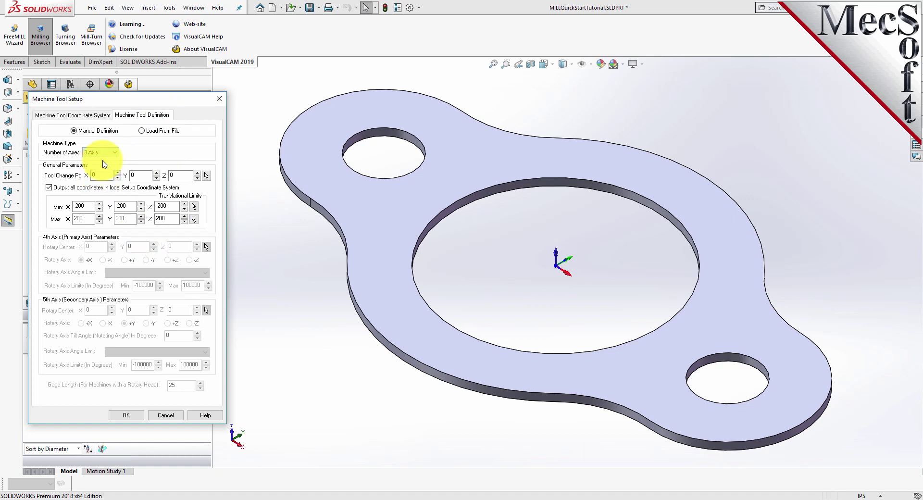
{"action": "left_click", "coordinate": [125, 414]}
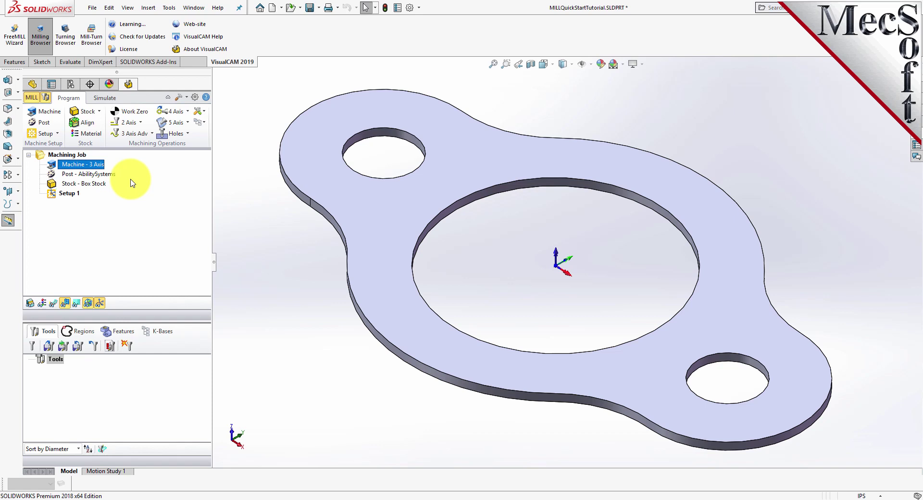
Set the post-processor to Haas with .nc as the posted file extension, and select the post entry in the machining job.
{"action": "left_click", "coordinate": [47, 124]}
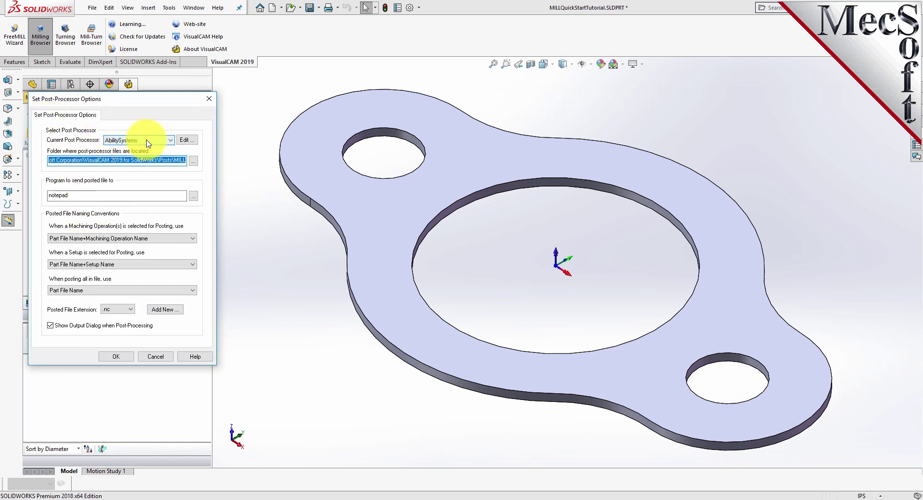
{"action": "left_click", "coordinate": [170, 140]}
{"action": "left_click_drag", "start_coordinate": [171, 169], "coordinate": [172, 230]}
{"action": "left_click", "coordinate": [119, 187]}
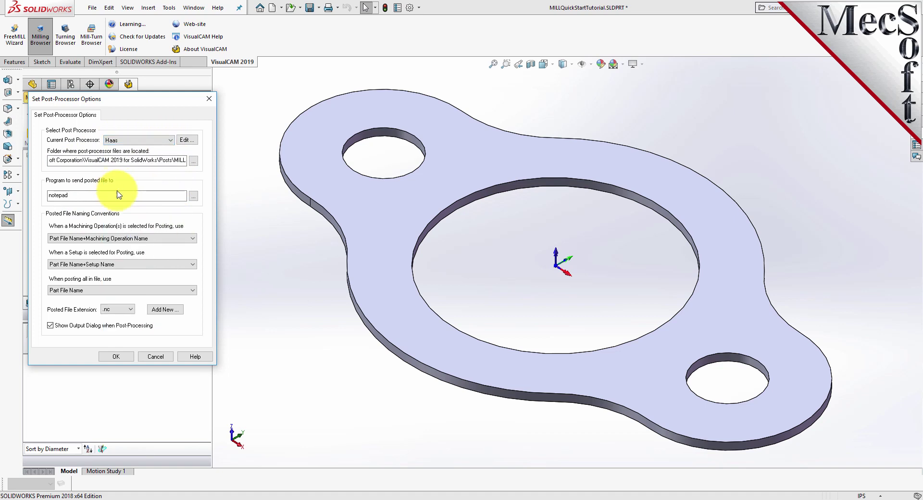
{"action": "left_click", "coordinate": [130, 310]}
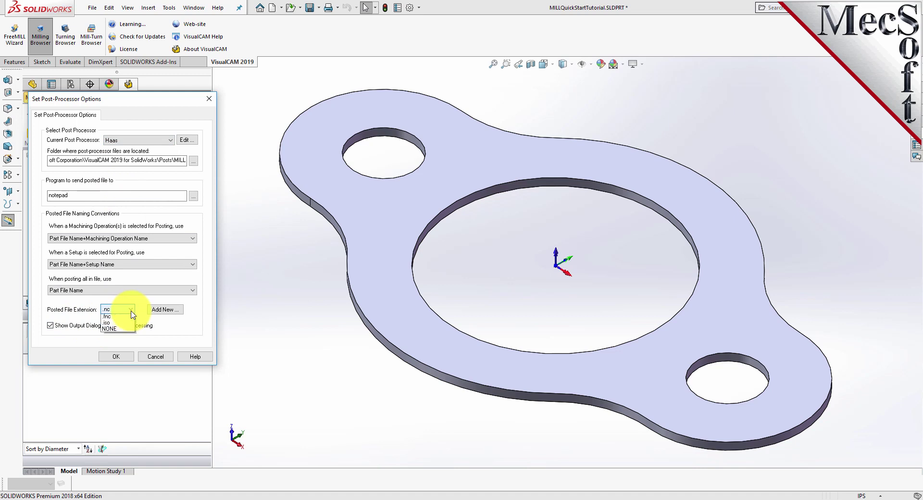
{"action": "left_click", "coordinate": [124, 316]}
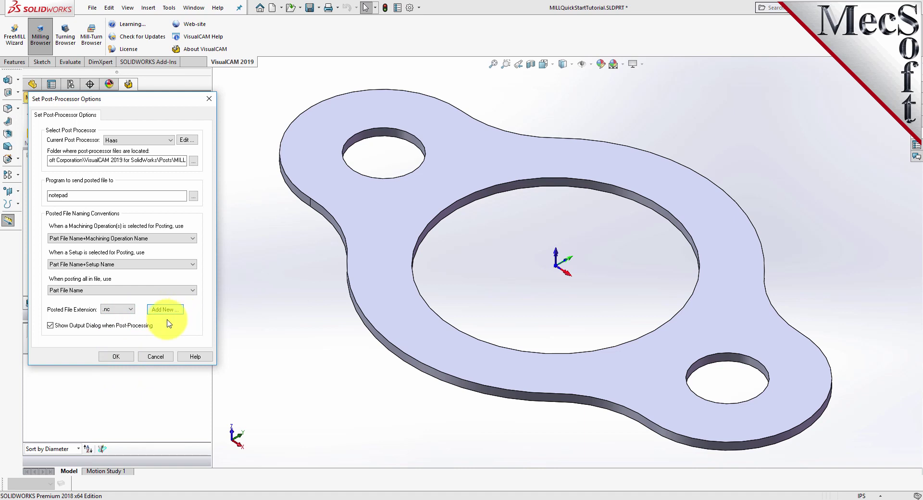
{"action": "left_click", "coordinate": [123, 356]}
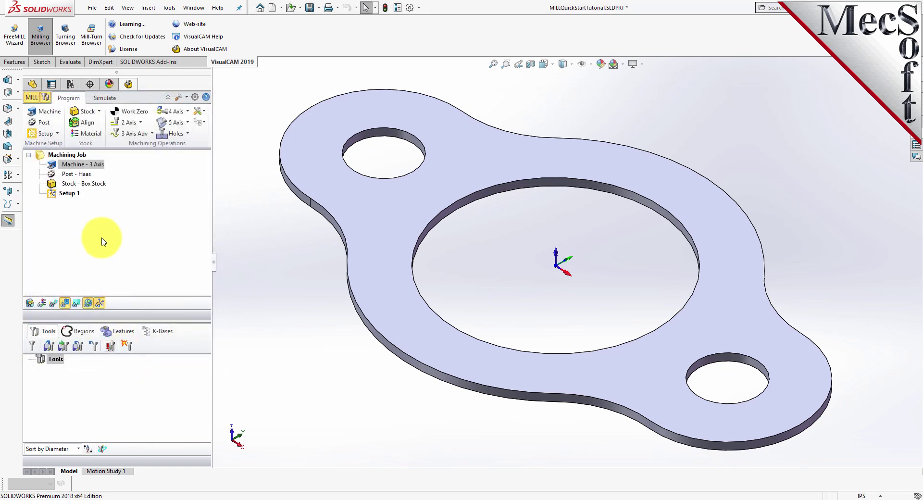
{"action": "left_click", "coordinate": [50, 174]}
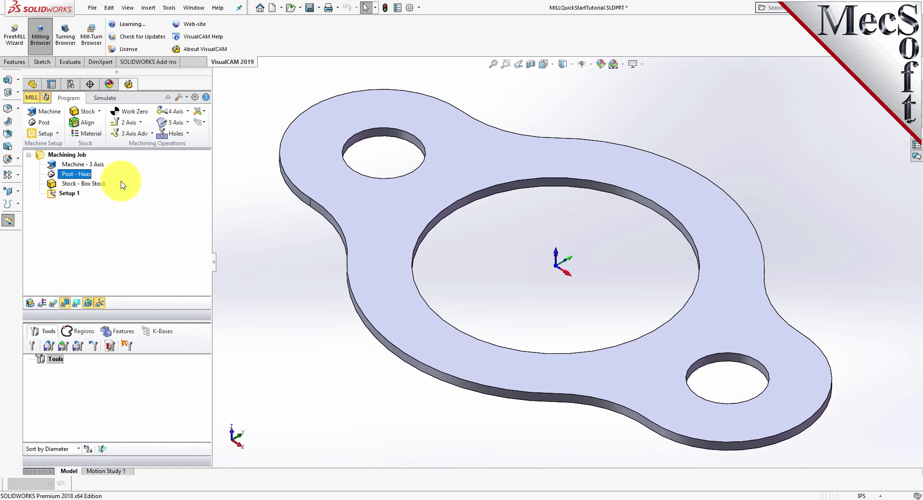
Select Setup 1 in the machining job and check the coordinate system's display by toggling its visibility.
{"action": "left_click", "coordinate": [56, 193]}
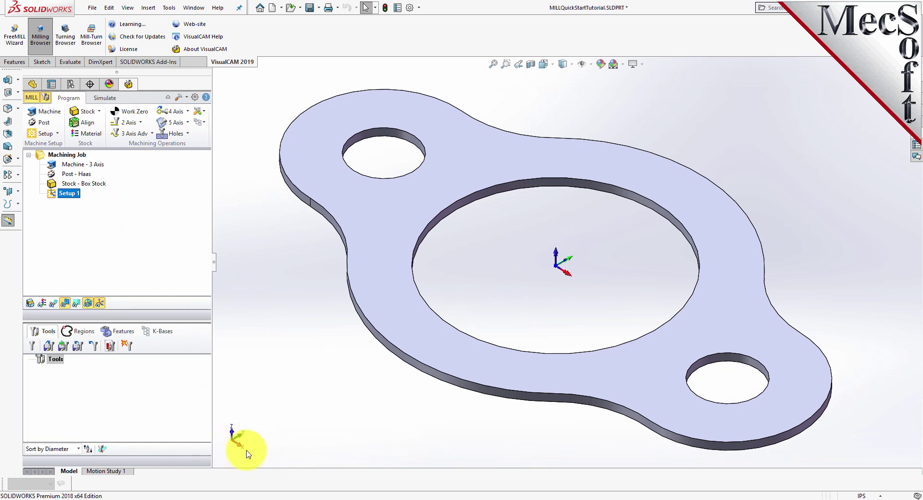
{"action": "left_click", "coordinate": [99, 305]}
{"action": "left_click", "coordinate": [99, 305]}
{"action": "left_click", "coordinate": [100, 305]}
{"action": "left_click", "coordinate": [99, 305]}
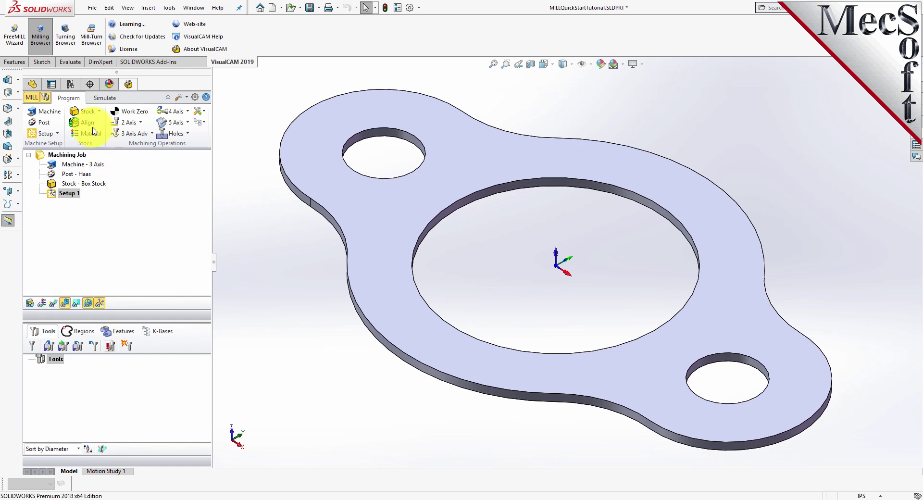
Create a box stock with length 10, width 6 and height 0.125, based on the lower corner nearest the axis origin.
{"action": "left_click", "coordinate": [100, 112]}
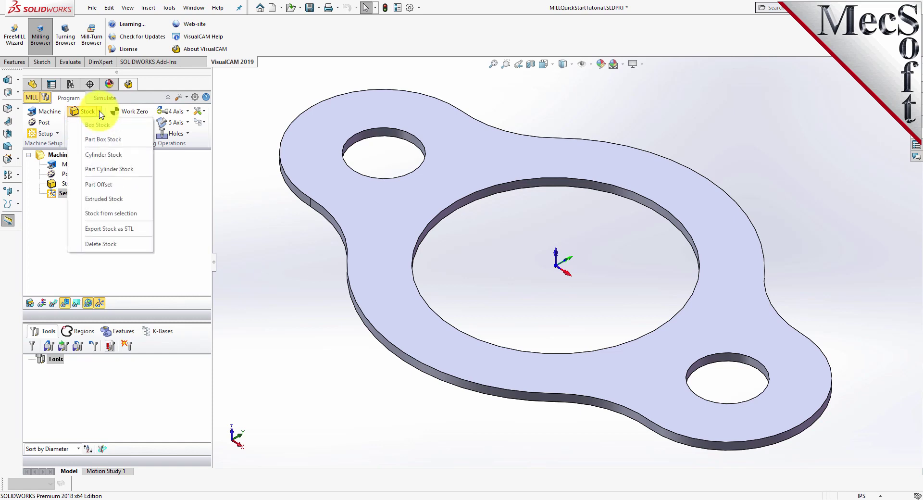
{"action": "left_click", "coordinate": [126, 128]}
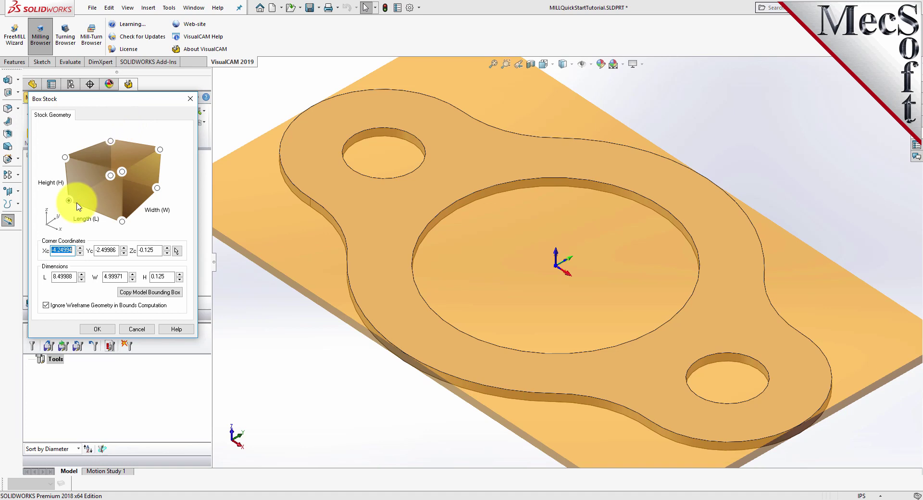
{"action": "double_click", "coordinate": [65, 277]}
{"action": "type", "text": "10.0"}
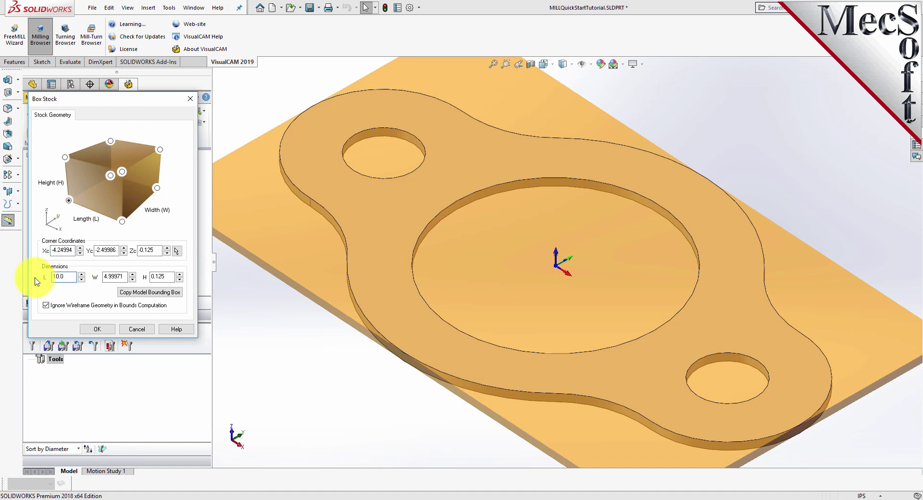
{"action": "double_click", "coordinate": [116, 277]}
{"action": "key", "text": "BackSpace"}
{"action": "type", "text": "6.0"}
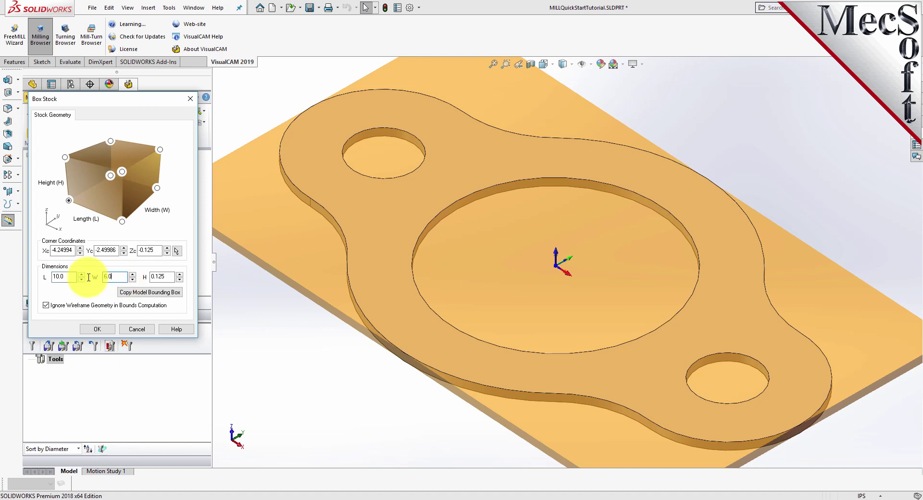
{"action": "key", "text": "Tab"}
{"action": "type", "text": "0.125"}
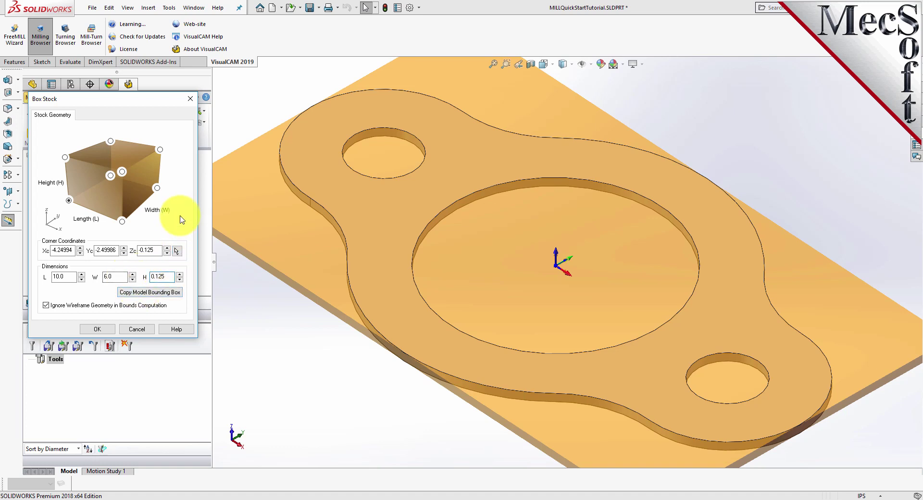
{"action": "left_click", "coordinate": [70, 202]}
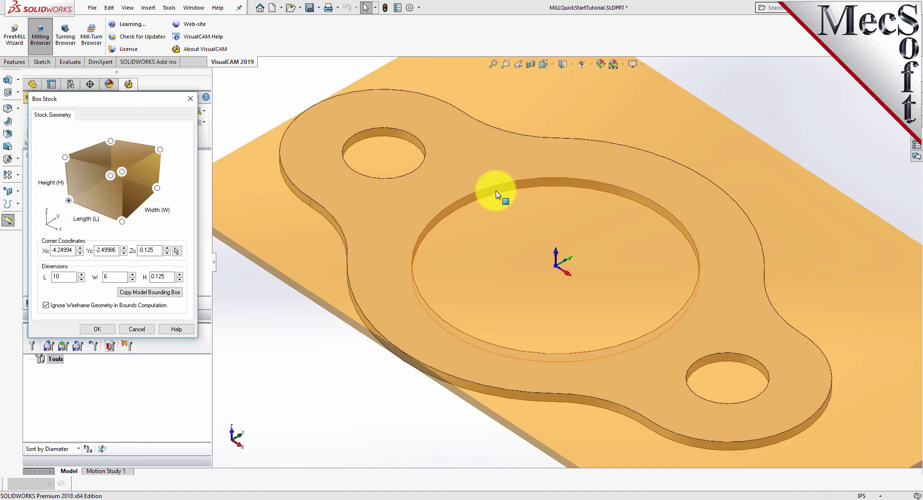
{"action": "scroll", "coordinate": [500, 239], "scroll_direction": "down", "scroll_amount": 3}
{"action": "scroll", "coordinate": [472, 284], "scroll_direction": "up", "scroll_amount": 5}
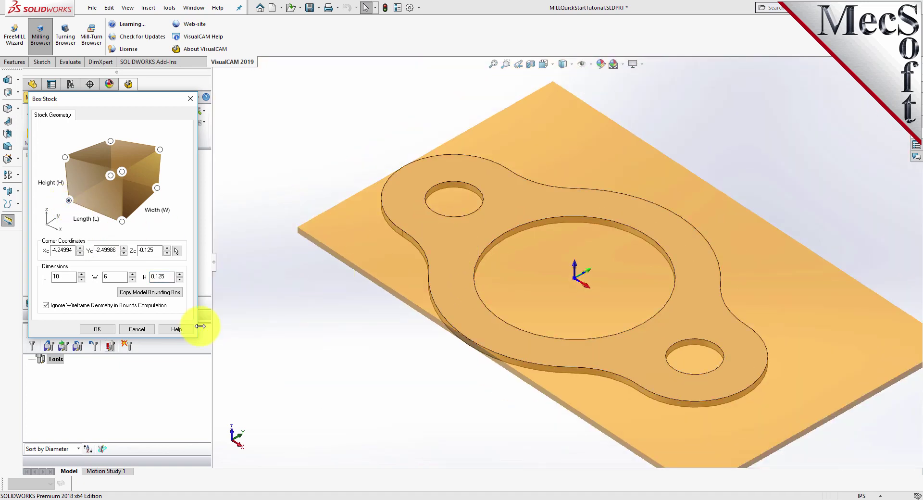
{"action": "left_click", "coordinate": [96, 330]}
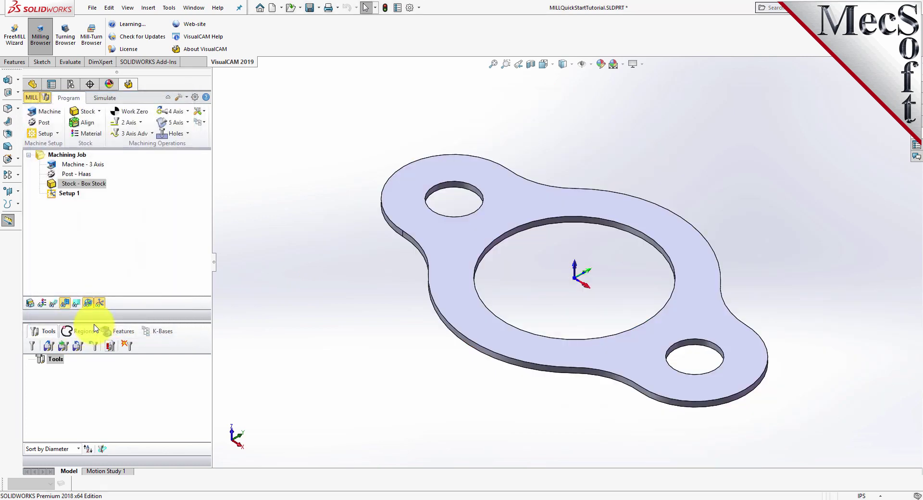
Select the box stock in the machining job and turn on stock visibility around the part.
{"action": "left_click", "coordinate": [50, 184]}
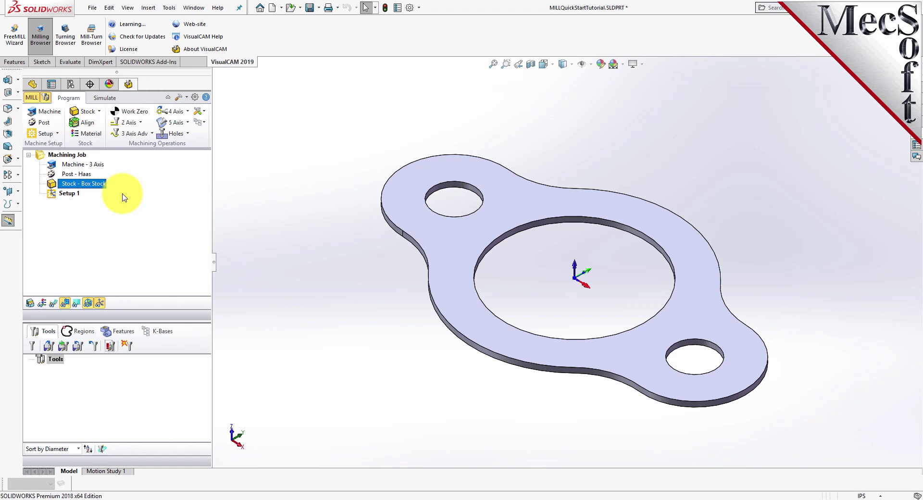
{"action": "left_click", "coordinate": [30, 303]}
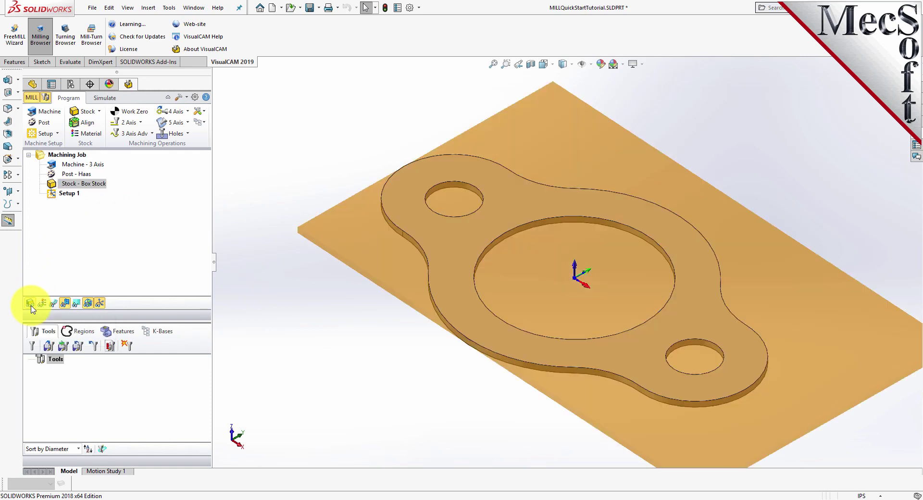
{"action": "left_click", "coordinate": [30, 303]}
{"action": "left_click", "coordinate": [30, 304]}
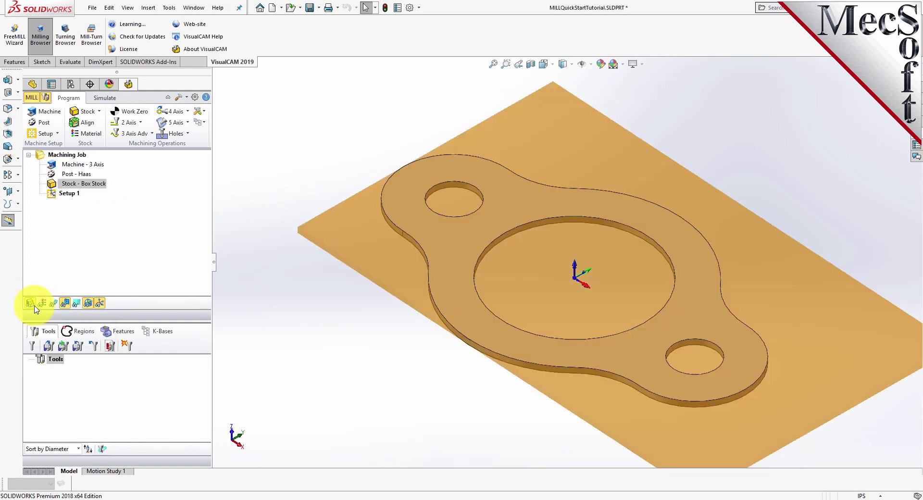
{"action": "scroll", "coordinate": [776, 266], "scroll_direction": "down", "scroll_amount": 2}
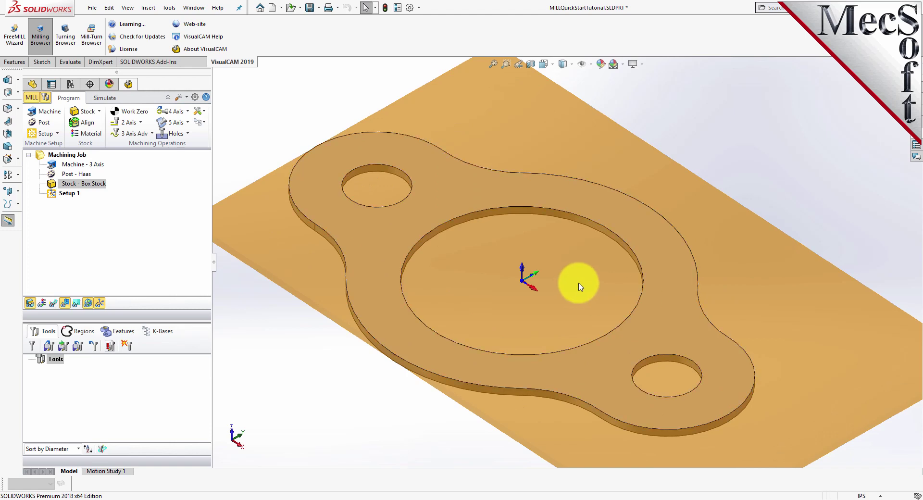
{"action": "scroll", "coordinate": [580, 287], "scroll_direction": "up", "scroll_amount": 3}
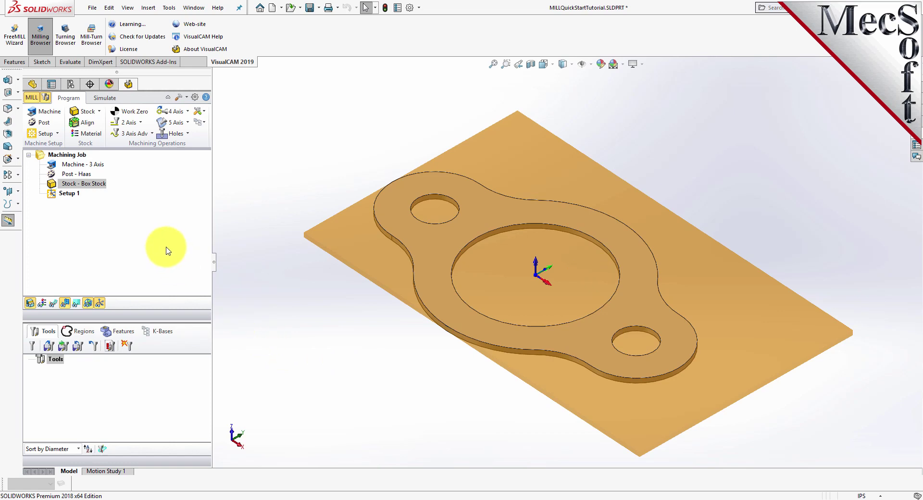
Align the box stock with the part at the top in Z and the center in XY, and set its material to WOOD.
{"action": "left_click", "coordinate": [93, 124]}
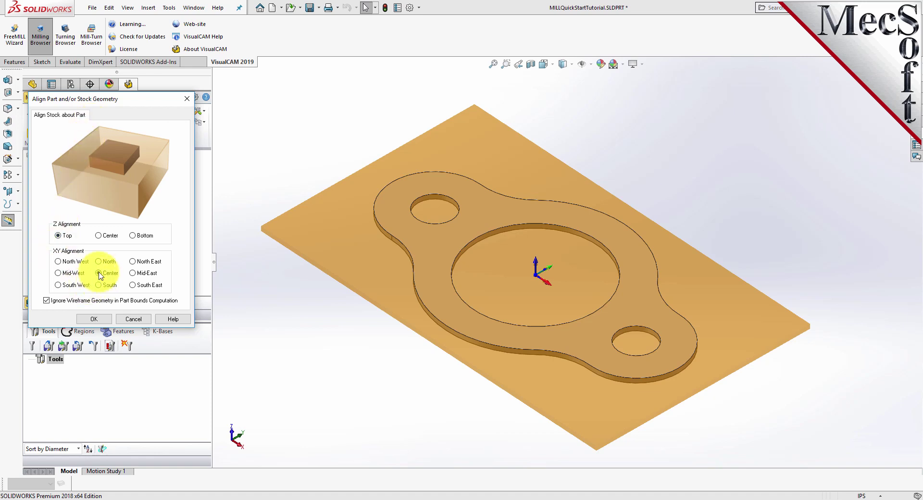
{"action": "left_click", "coordinate": [96, 320]}
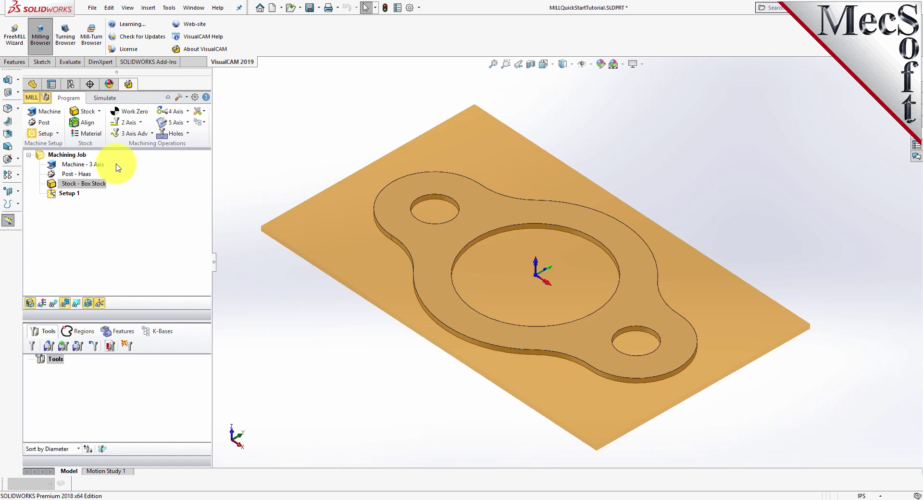
{"action": "left_click", "coordinate": [96, 139]}
{"action": "left_click", "coordinate": [97, 139]}
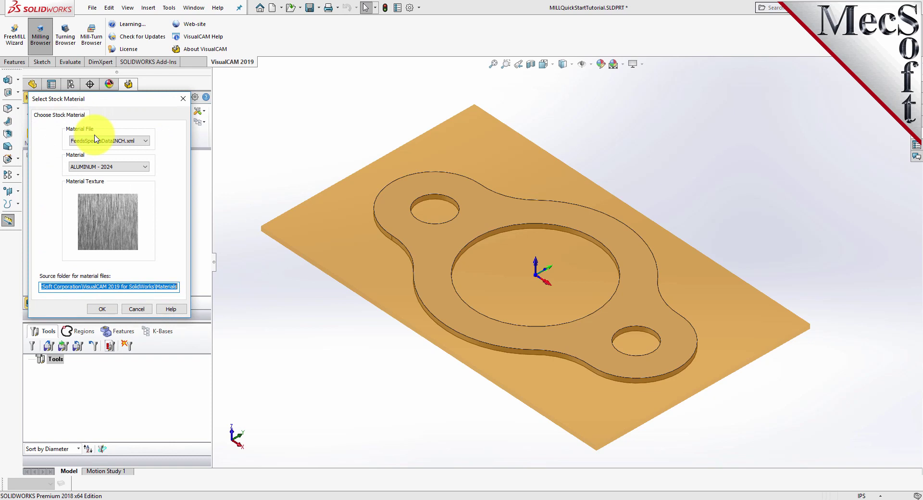
{"action": "left_click", "coordinate": [143, 167]}
{"action": "scroll", "coordinate": [140, 202], "scroll_direction": "down", "scroll_amount": 5}
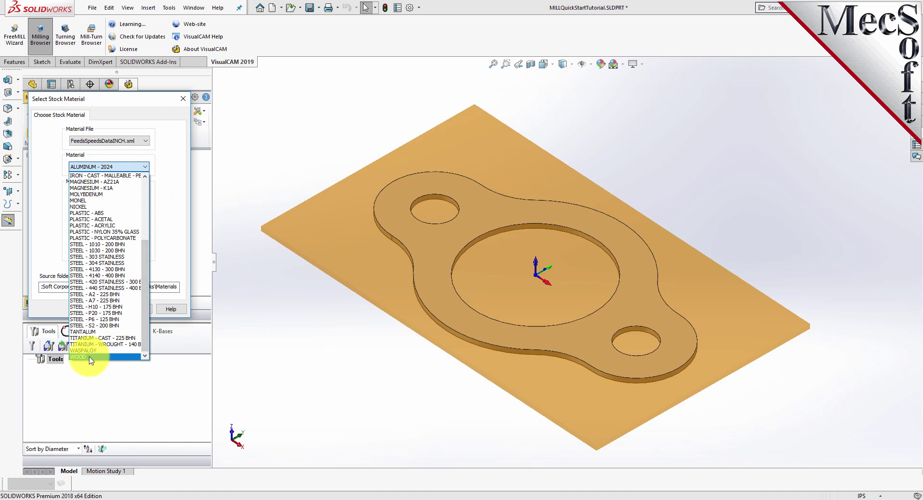
{"action": "left_click", "coordinate": [91, 357]}
{"action": "left_click", "coordinate": [104, 311]}
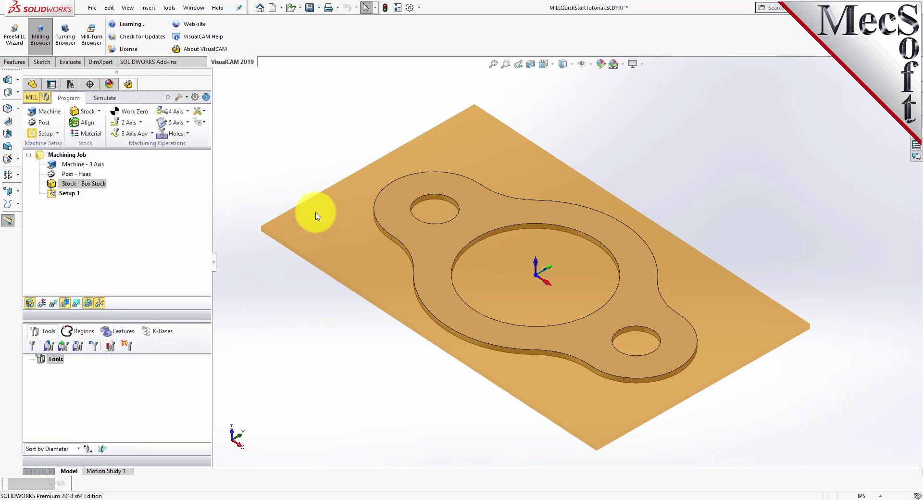
Turn on the material texture display for the stock and inspect the textured stock around the part.
{"action": "left_click", "coordinate": [43, 303]}
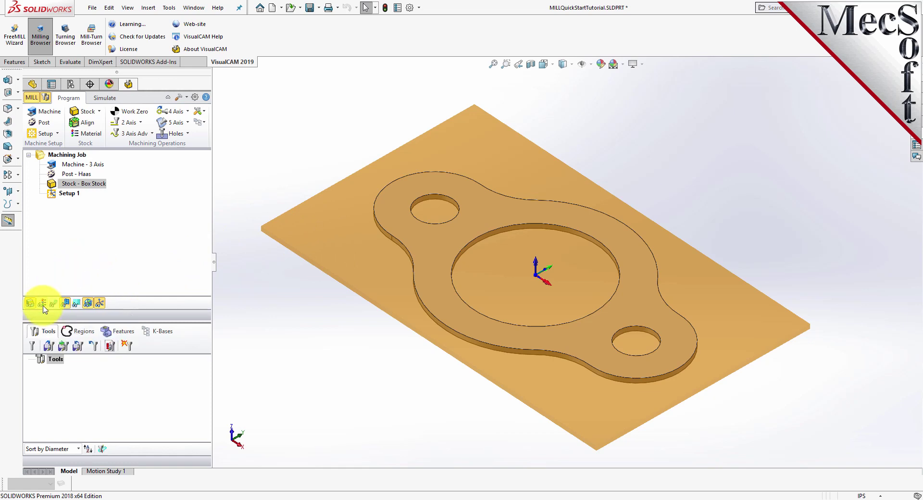
{"action": "left_click", "coordinate": [43, 308]}
{"action": "left_click", "coordinate": [44, 308]}
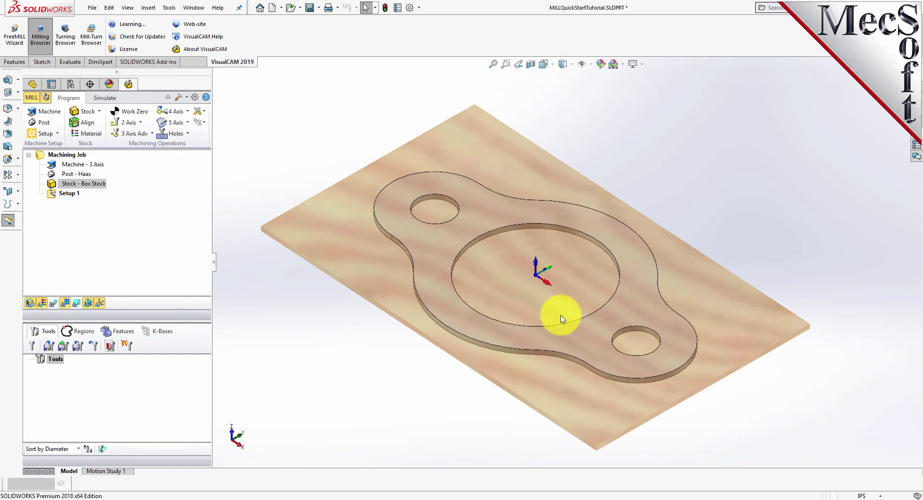
{"action": "scroll", "coordinate": [572, 289], "scroll_direction": "down", "scroll_amount": 2}
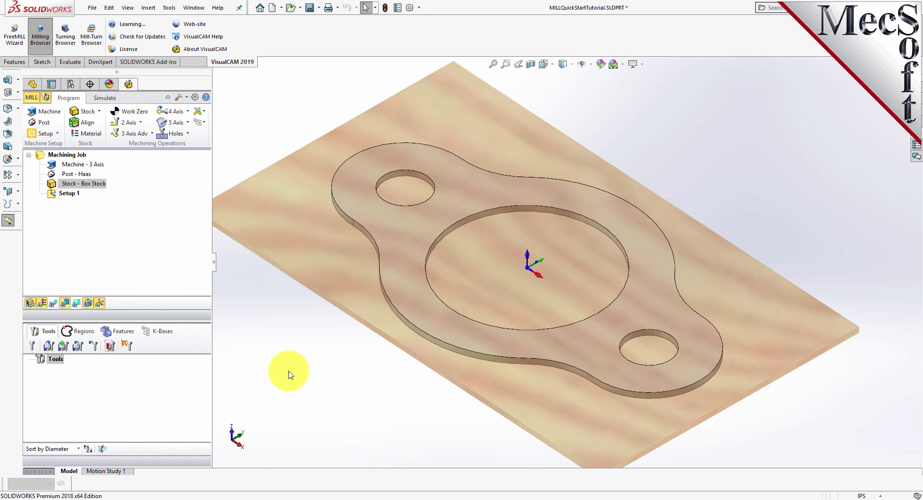
{"action": "scroll", "coordinate": [496, 287], "scroll_direction": "up", "scroll_amount": 1}
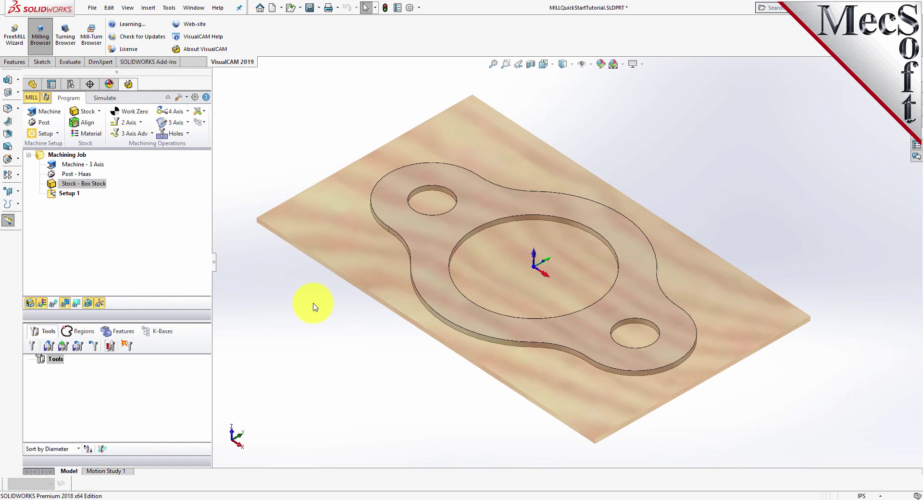
Set the work zero to the stock box's highest Z face at its South West corner, and select the work zero entry.
{"action": "left_click", "coordinate": [133, 113]}
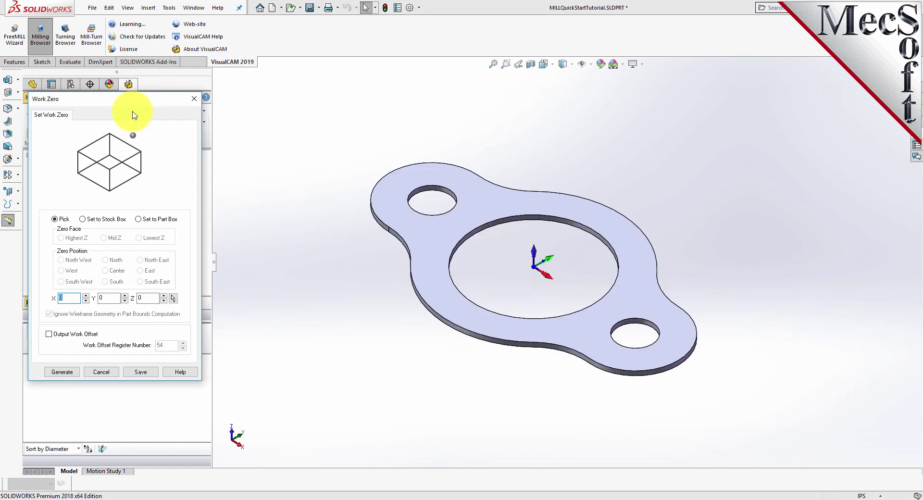
{"action": "left_click", "coordinate": [83, 220]}
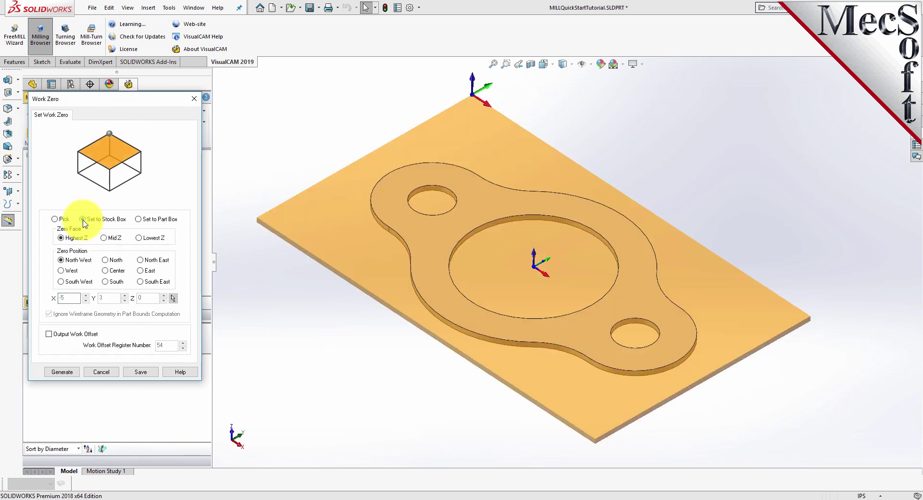
{"action": "left_click", "coordinate": [62, 240]}
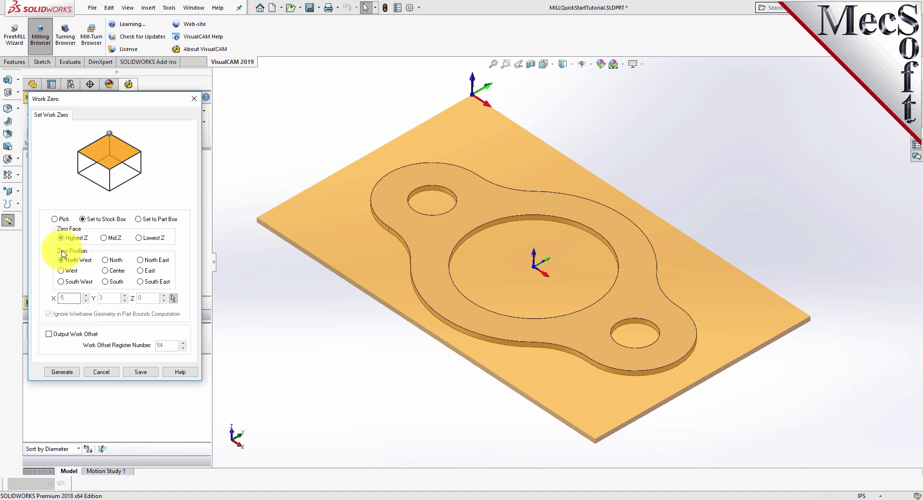
{"action": "left_click", "coordinate": [61, 282]}
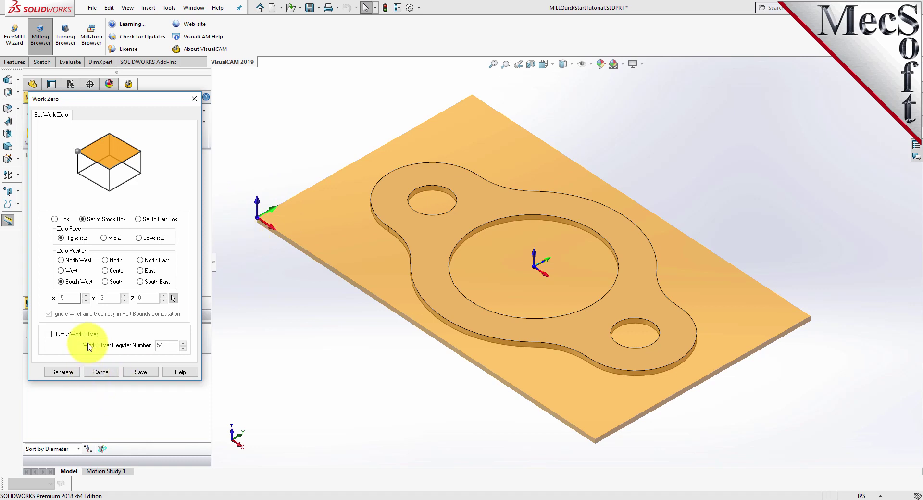
{"action": "left_click", "coordinate": [66, 373]}
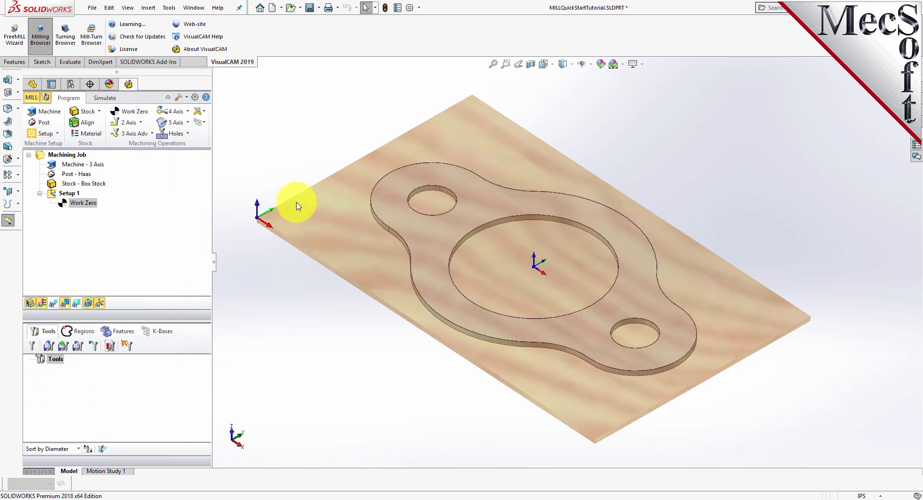
{"action": "left_click", "coordinate": [78, 203]}
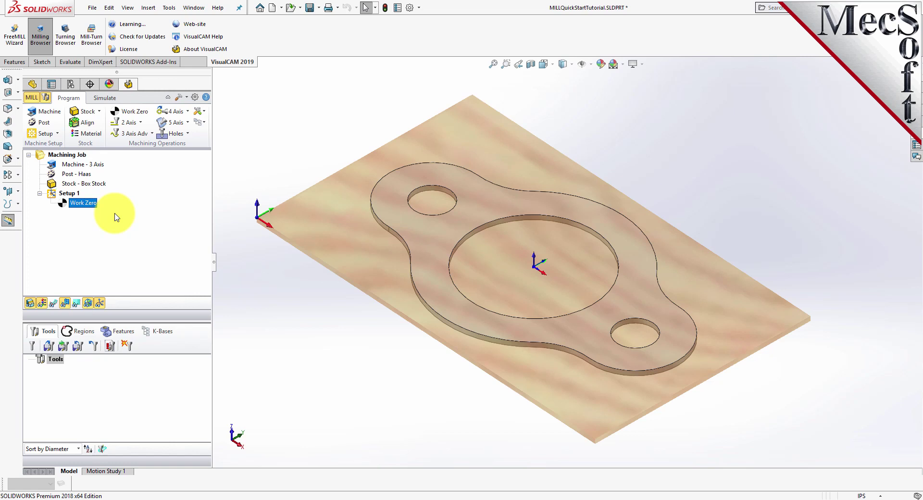
Define a flat end mill named FlatMill-0.5 with a 0.5 tool diameter and HSS as the tool material.
{"action": "left_click", "coordinate": [32, 347]}
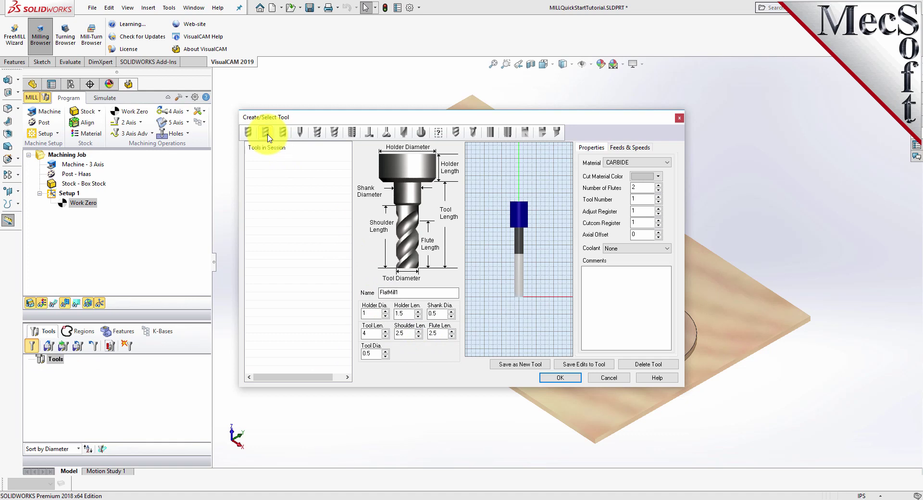
{"action": "left_click", "coordinate": [267, 134]}
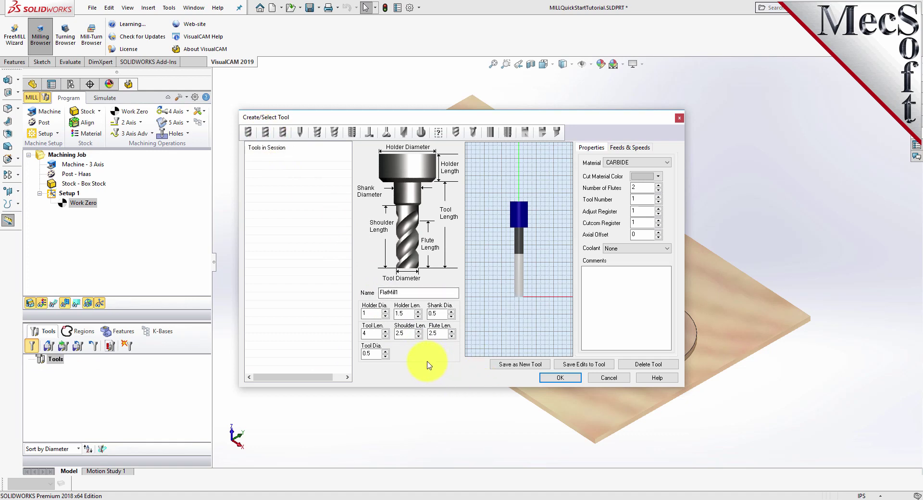
{"action": "left_click_drag", "start_coordinate": [386, 293], "coordinate": [407, 291]}
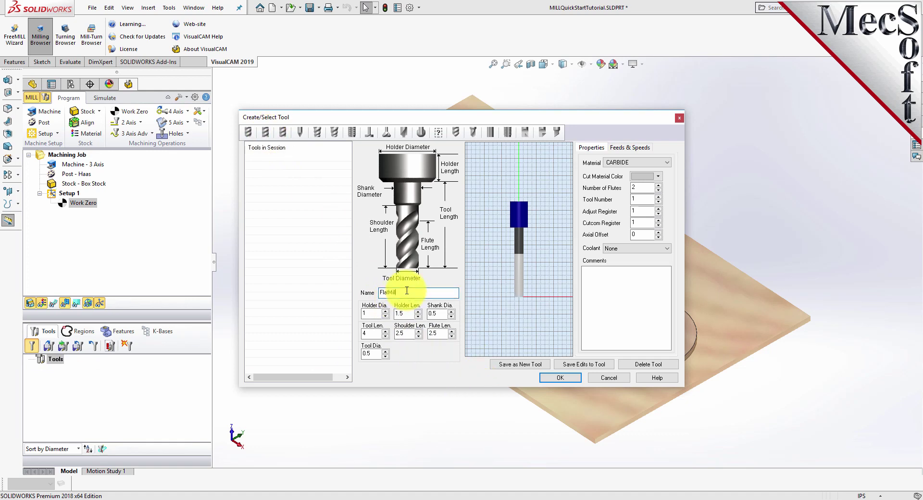
{"action": "type", "text": "tMill-0.5"}
{"action": "left_click_drag", "start_coordinate": [371, 354], "coordinate": [355, 354]}
{"action": "type", "text": "0."}
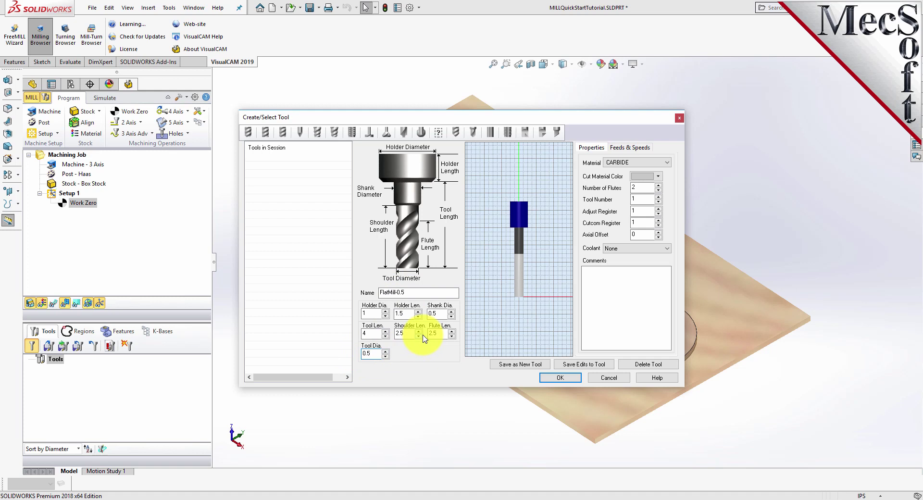
{"action": "left_click", "coordinate": [636, 163]}
{"action": "left_click", "coordinate": [628, 177]}
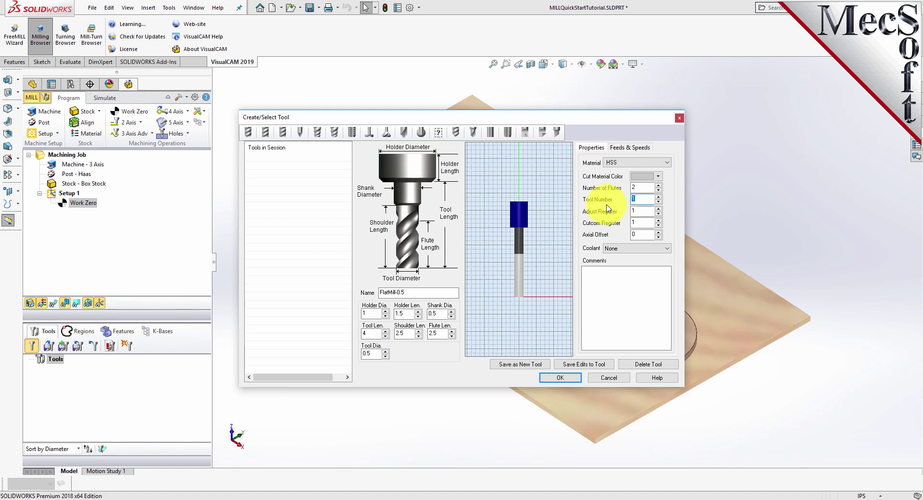
Load the flat mill's feeds and speeds from file for WOOD stock and HSS tool material, and save it as a new tool.
{"action": "left_click", "coordinate": [630, 148]}
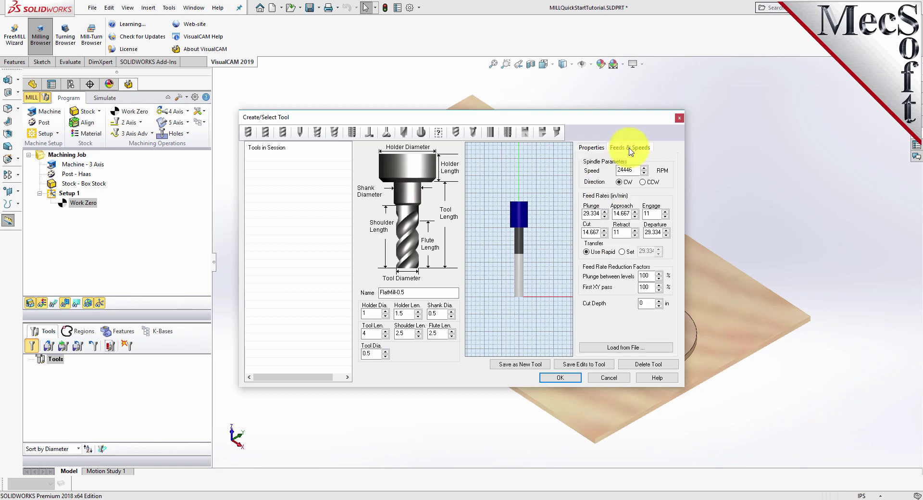
{"action": "left_click", "coordinate": [650, 349]}
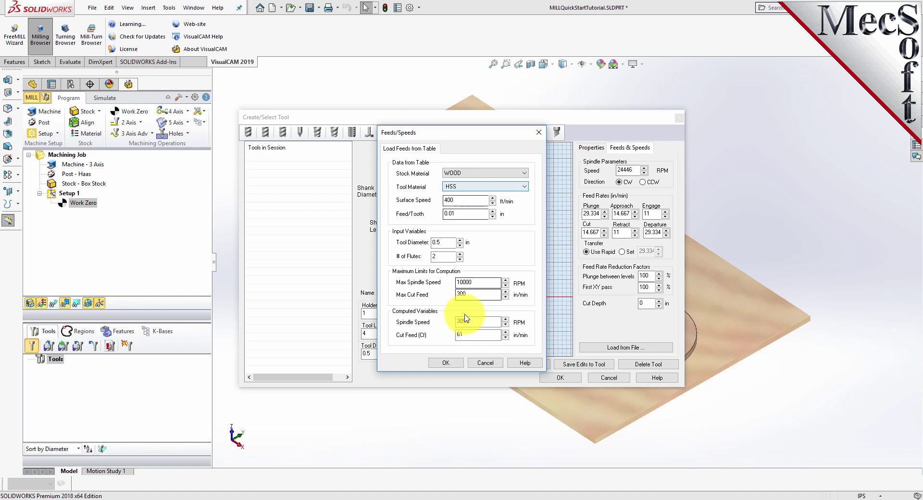
{"action": "left_click", "coordinate": [453, 363]}
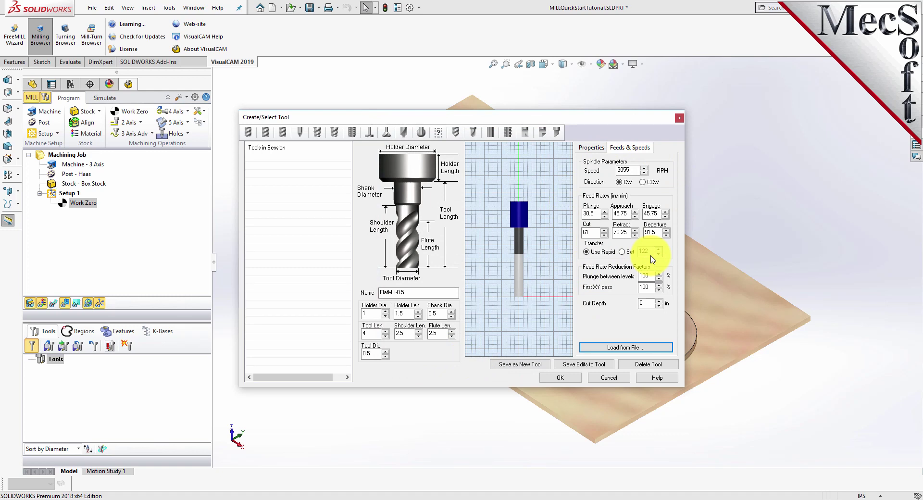
{"action": "left_click", "coordinate": [516, 365]}
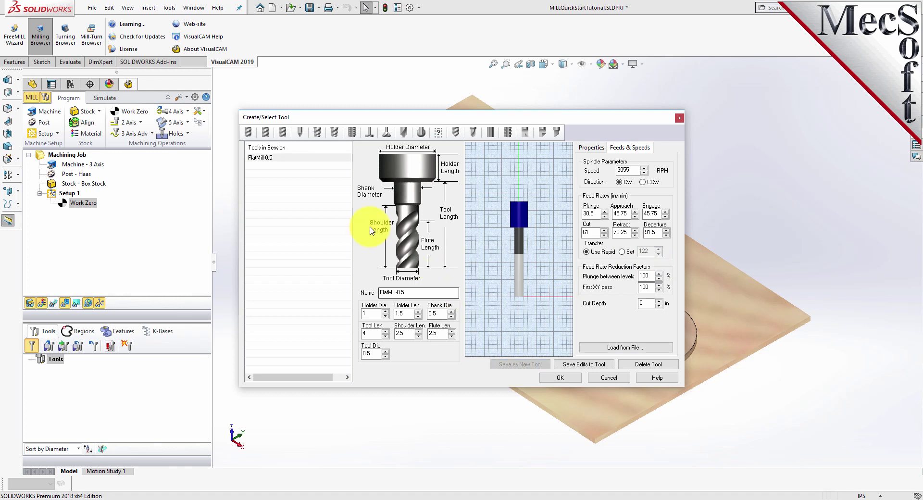
{"action": "left_click", "coordinate": [262, 158]}
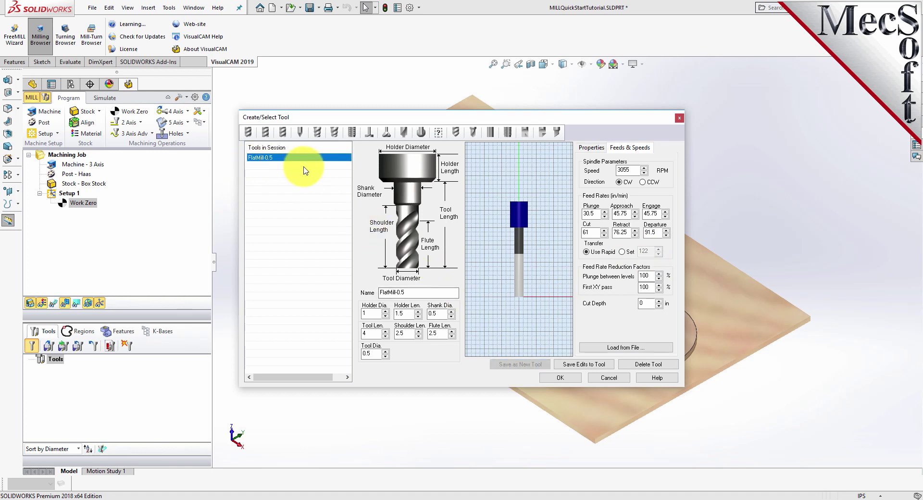
{"action": "left_click", "coordinate": [560, 378]}
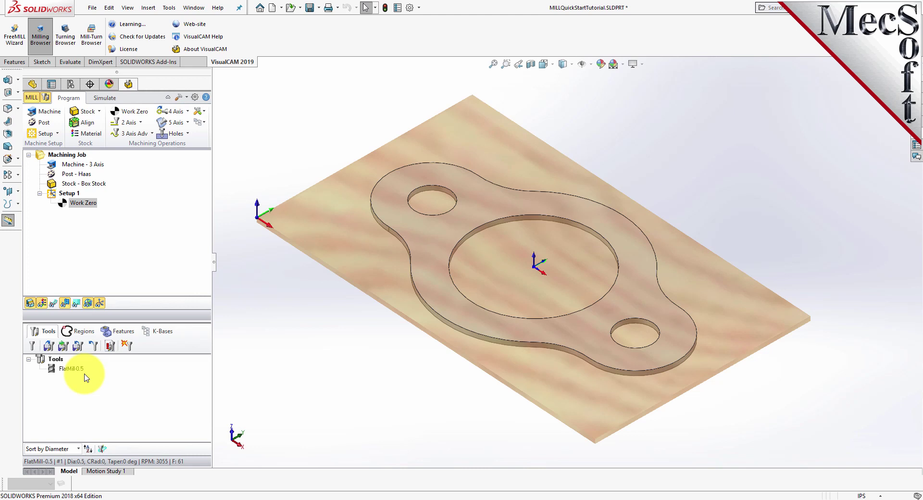
Start a 2 1/2 axis Profiling operation with the top edges of the large center hole and both small holes as part regions.
{"action": "left_click", "coordinate": [143, 124]}
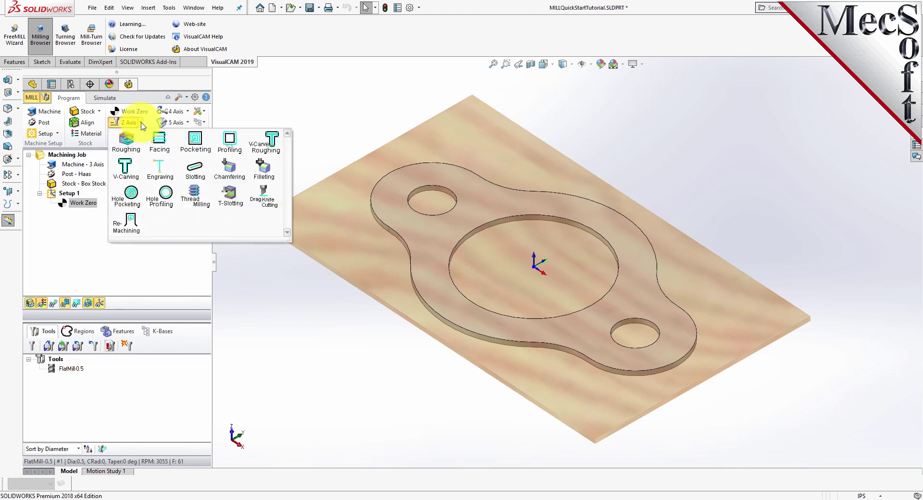
{"action": "left_click", "coordinate": [239, 154]}
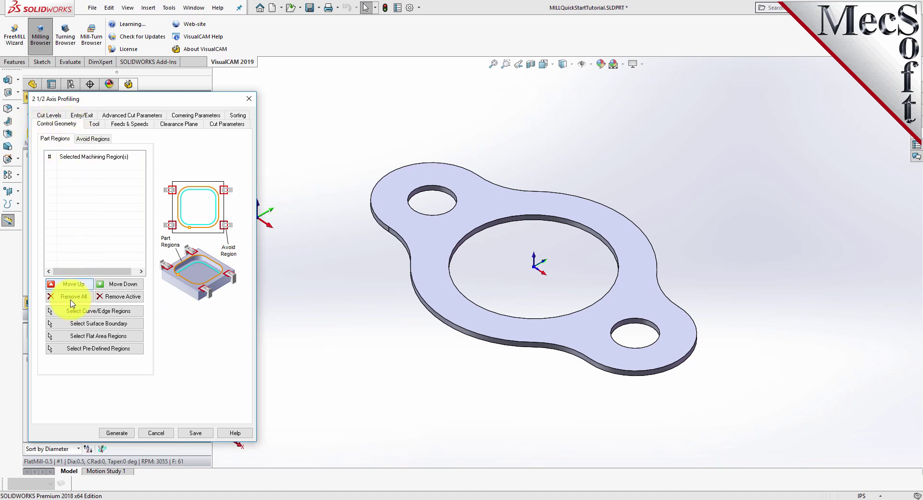
{"action": "left_click", "coordinate": [138, 316]}
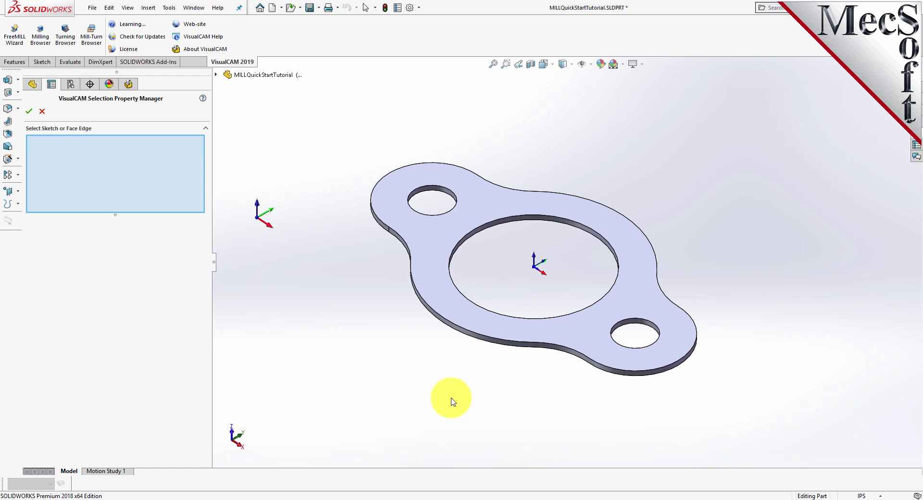
{"action": "left_click", "coordinate": [526, 218]}
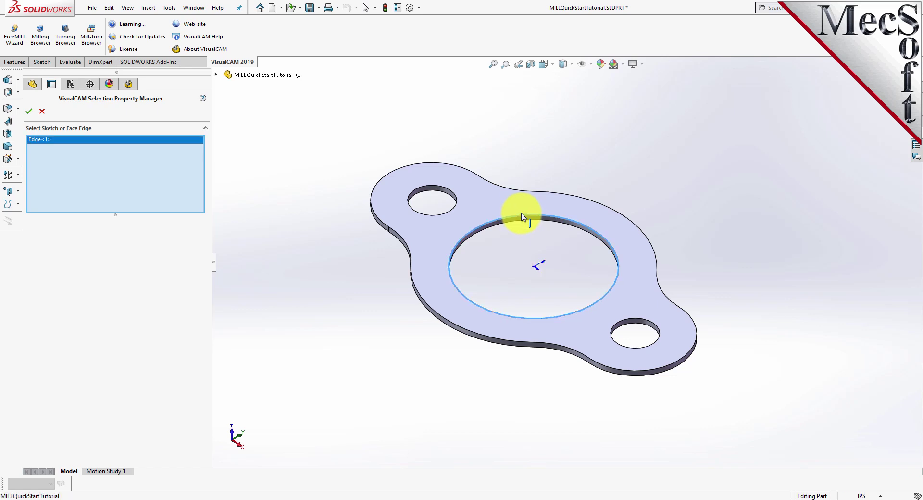
{"action": "left_click", "coordinate": [430, 190]}
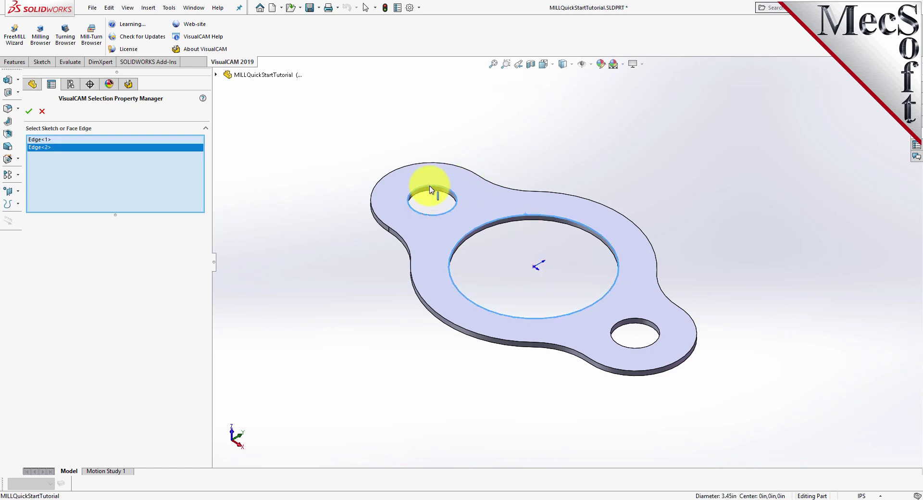
{"action": "left_click", "coordinate": [637, 322]}
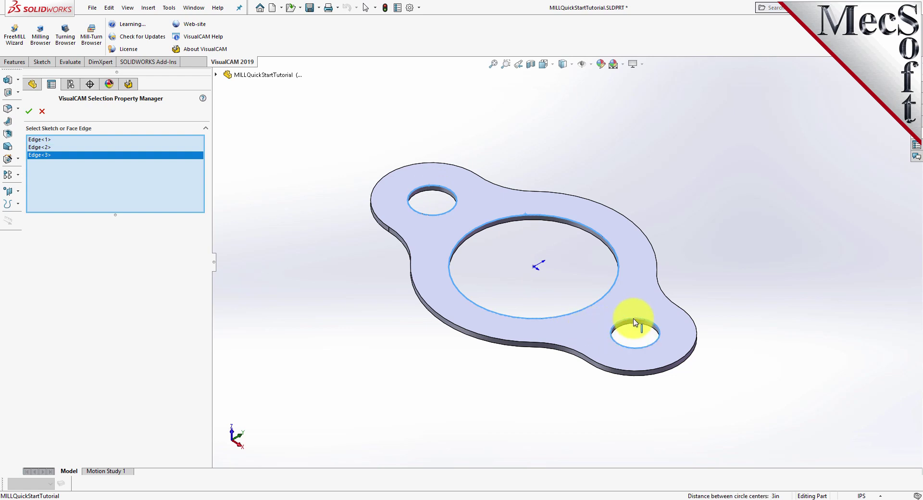
{"action": "left_click", "coordinate": [30, 112]}
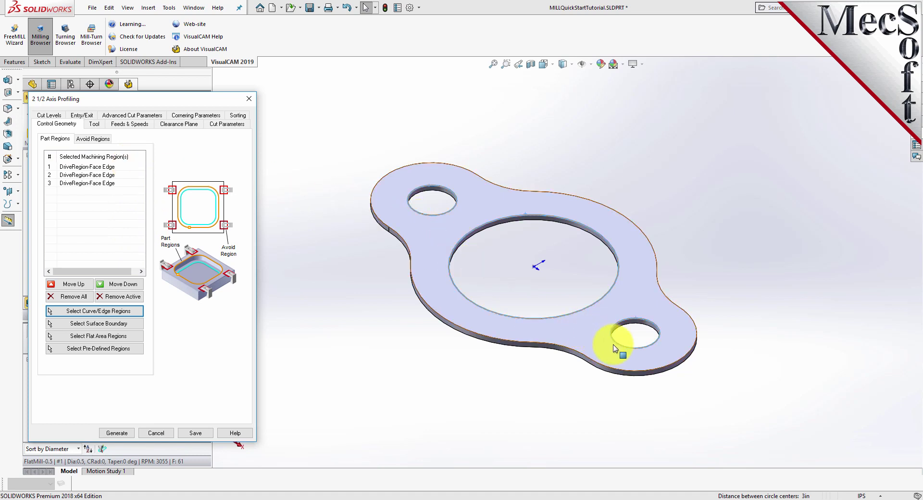
Highlight each of the three selected machining regions to check which hole edge it refers to.
{"action": "left_click", "coordinate": [117, 176]}
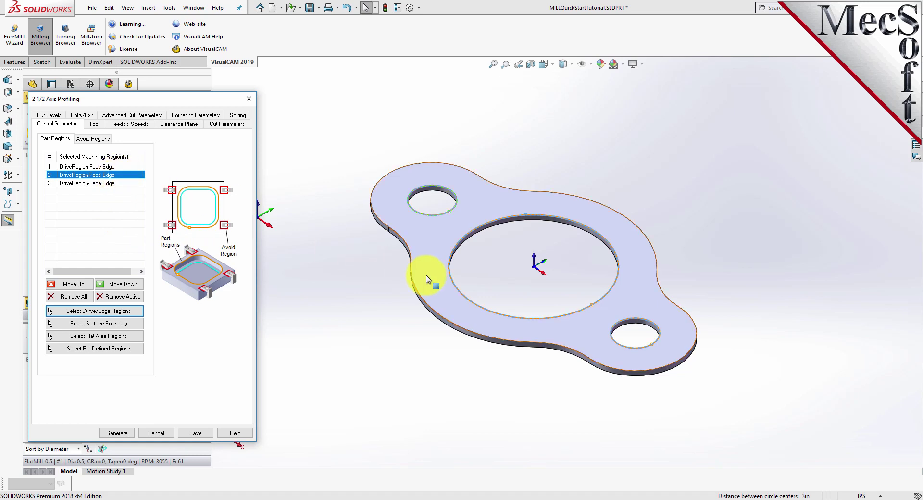
{"action": "left_click", "coordinate": [105, 167]}
{"action": "left_click", "coordinate": [104, 183]}
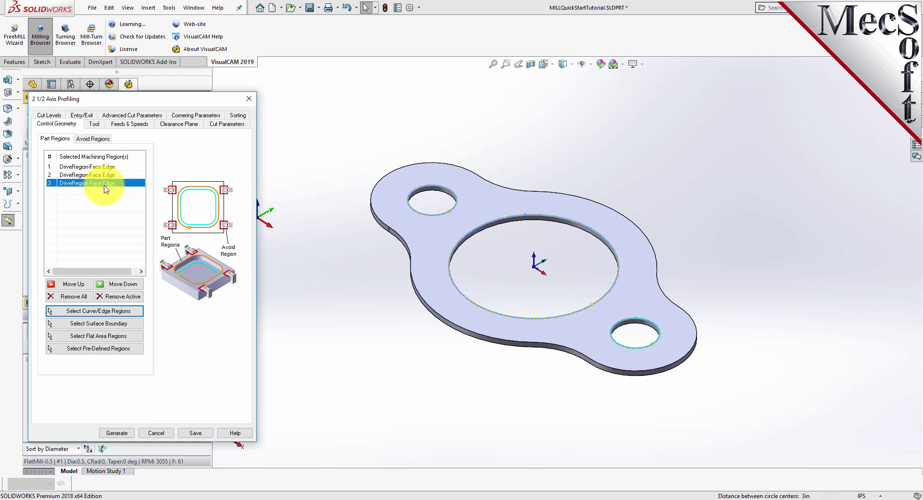
Keep FlatMill-0.5 as the profiling tool and load the operation's feeds and speeds from the tool.
{"action": "left_click", "coordinate": [96, 124]}
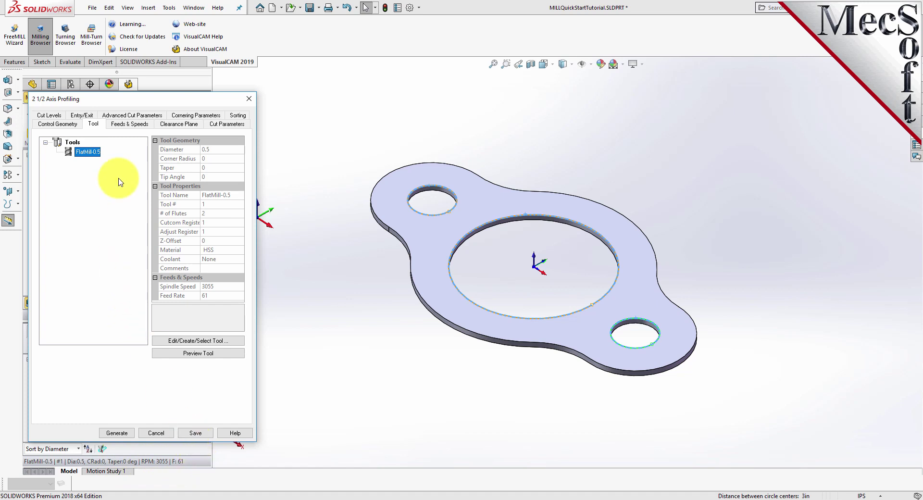
{"action": "left_click", "coordinate": [128, 124]}
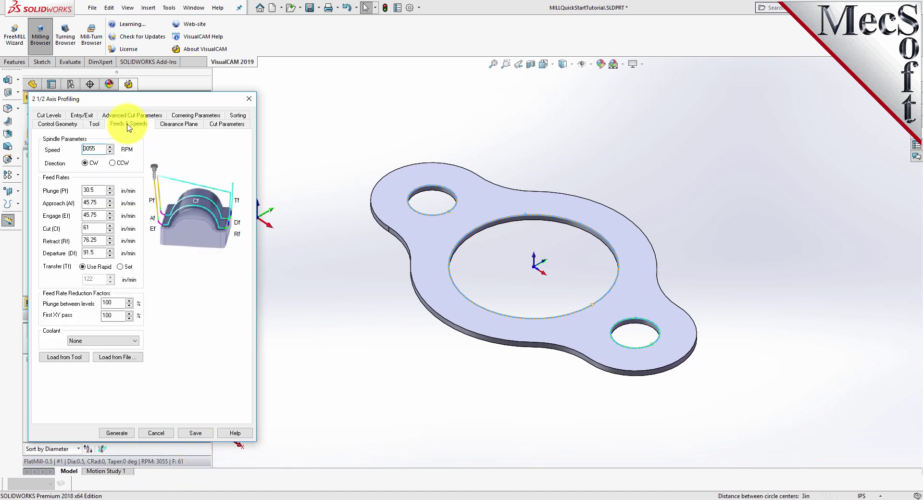
{"action": "left_click", "coordinate": [84, 361]}
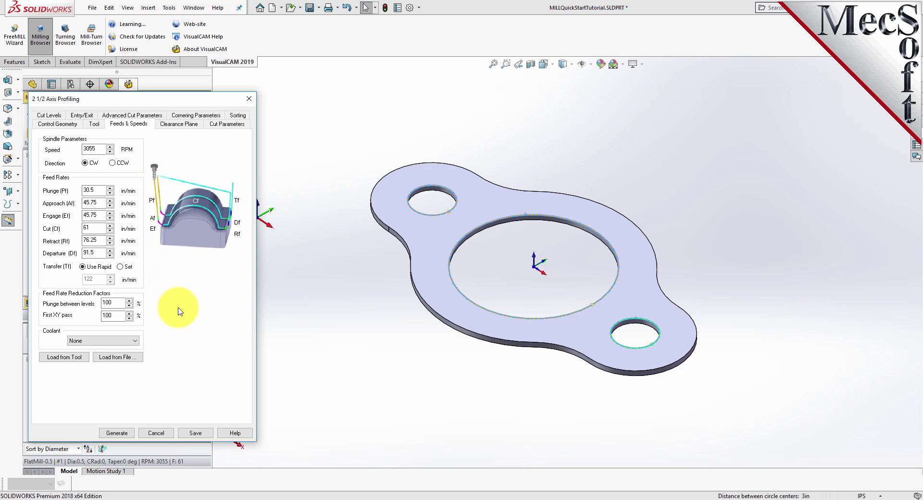
Examine the profiling operation's clearance plane settings and the plane's position above the part.
{"action": "left_click", "coordinate": [179, 123]}
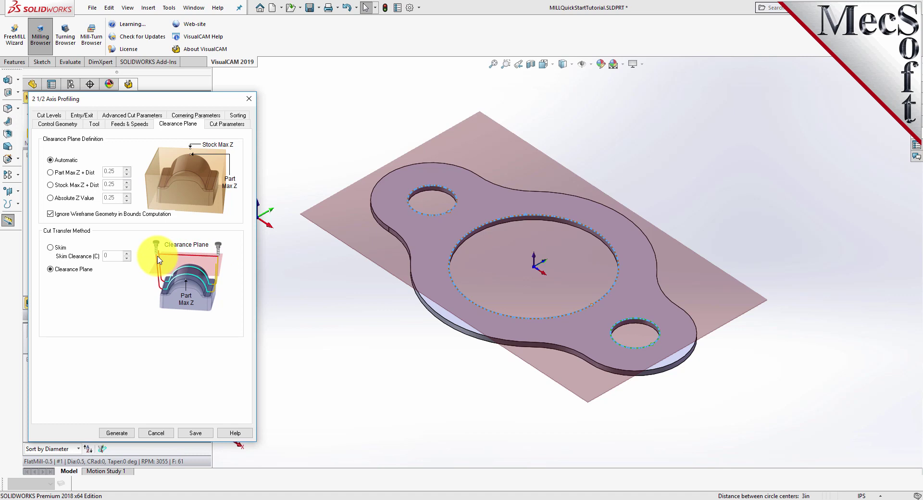
{"action": "middle_click_drag", "start_coordinate": [484, 370], "coordinate": [495, 354]}
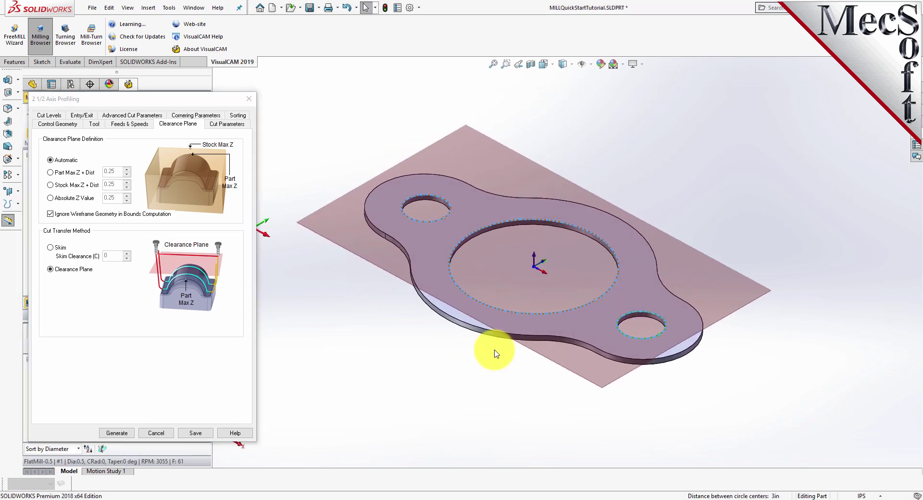
{"action": "scroll", "coordinate": [523, 283], "scroll_direction": "down", "scroll_amount": 2}
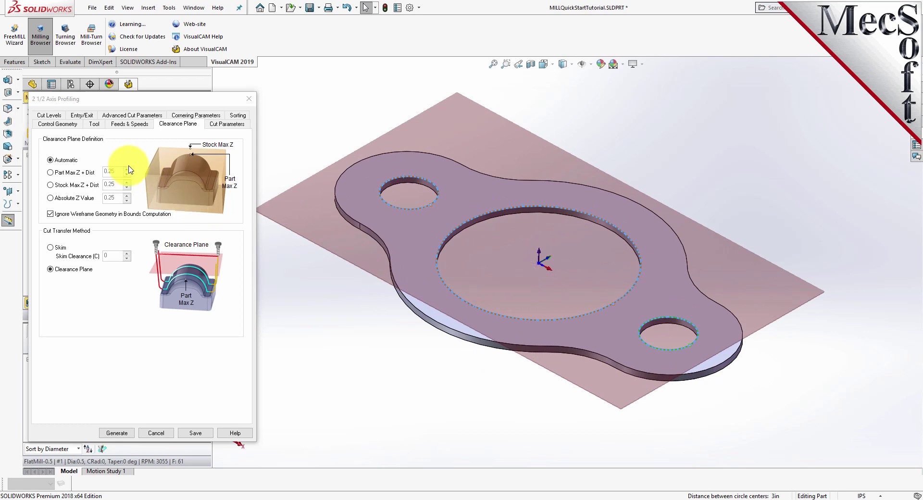
In the cut parameters, keep Stock at 0 and enable Outside/Inside for closed curves with the Inside option.
{"action": "left_click", "coordinate": [223, 126]}
{"action": "left_click", "coordinate": [94, 166]}
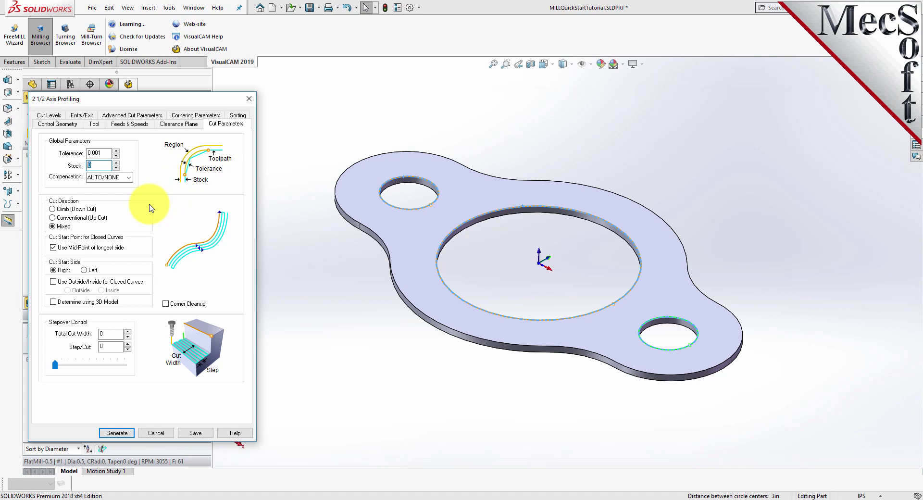
{"action": "left_click", "coordinate": [53, 282]}
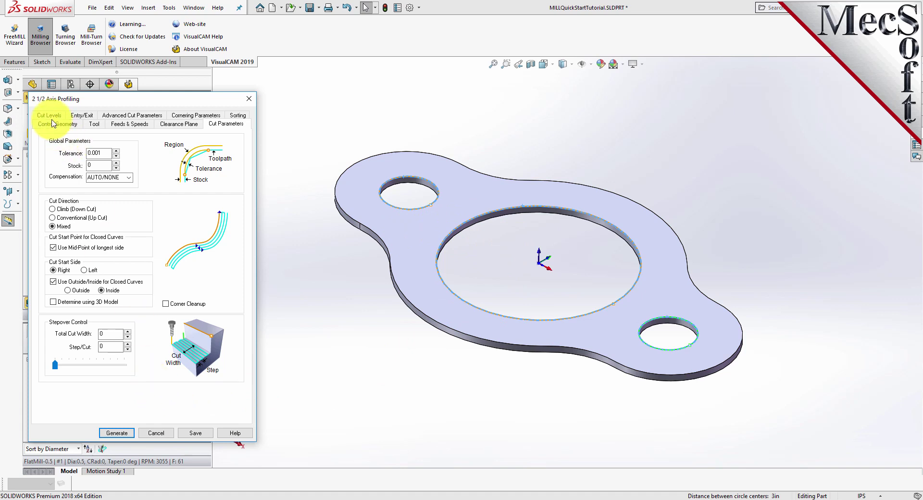
With the cut geometry at top, set the total cut depth, rough depth and rough depth per cut to 0.125.
{"action": "left_click", "coordinate": [50, 116]}
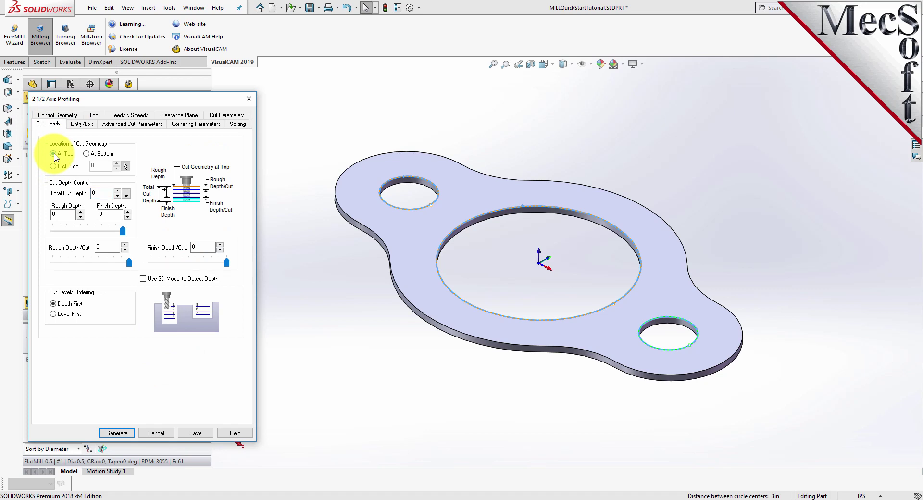
{"action": "left_click_drag", "start_coordinate": [100, 192], "coordinate": [76, 192]}
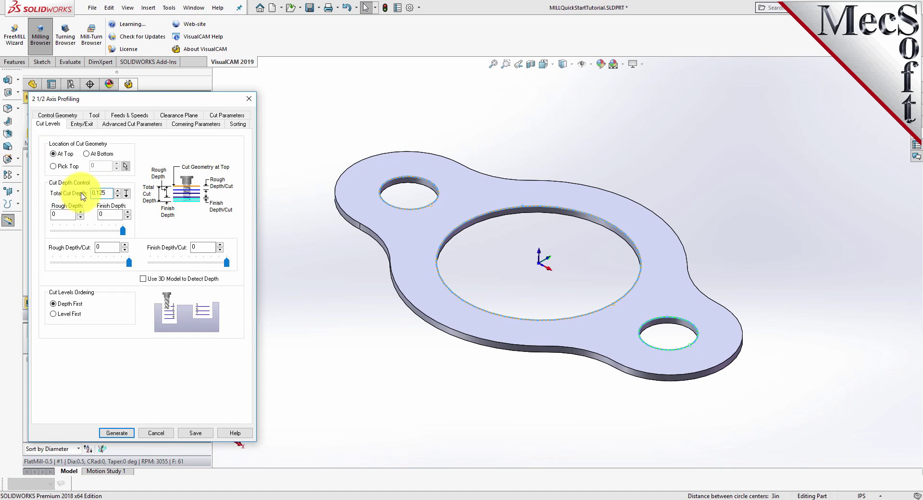
{"action": "left_click_drag", "start_coordinate": [101, 193], "coordinate": [69, 195]}
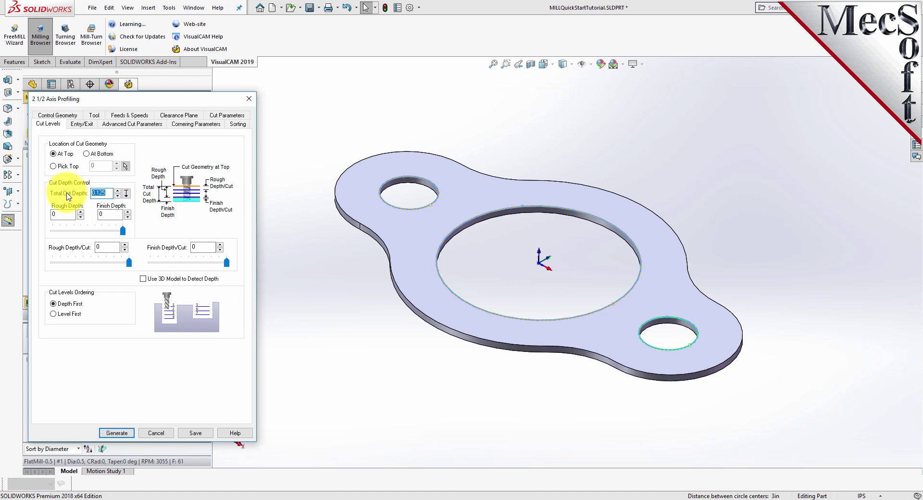
{"action": "left_click", "coordinate": [62, 214]}
{"action": "left_click", "coordinate": [116, 249]}
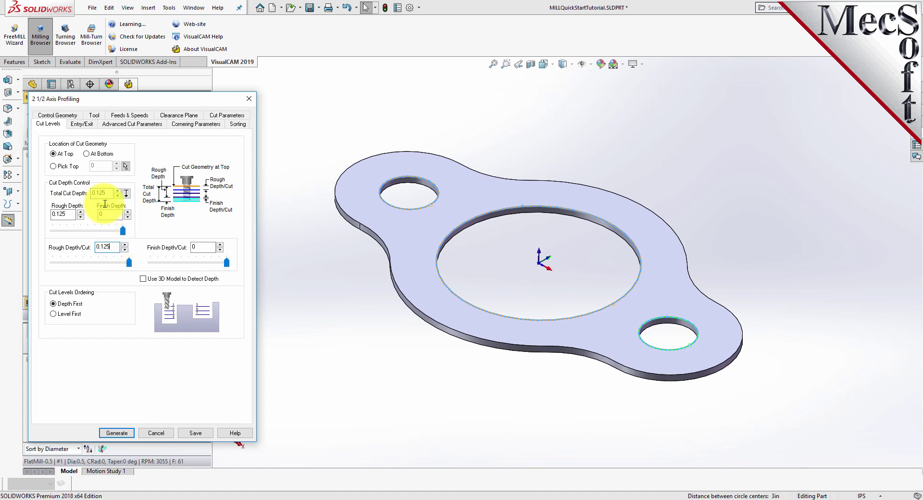
Set both the entry and exit motions to None and generate the profiling toolpath.
{"action": "left_click", "coordinate": [82, 123]}
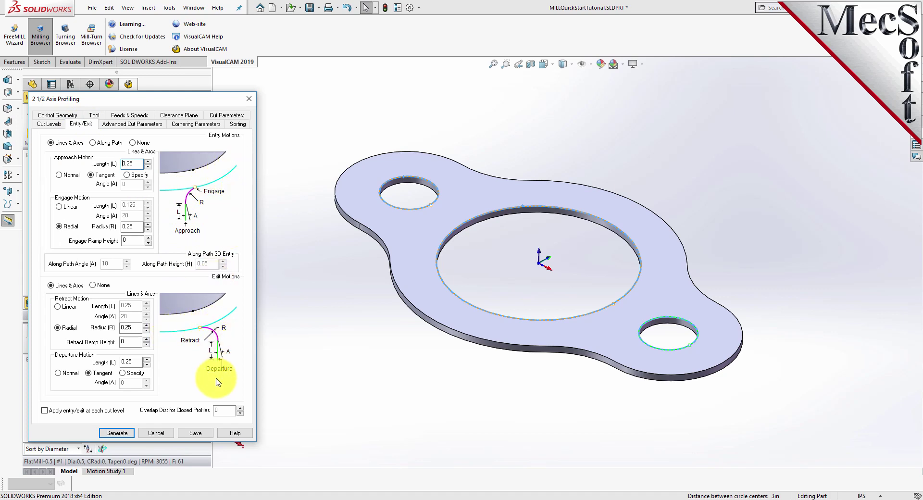
{"action": "left_click", "coordinate": [133, 144]}
{"action": "left_click", "coordinate": [92, 285]}
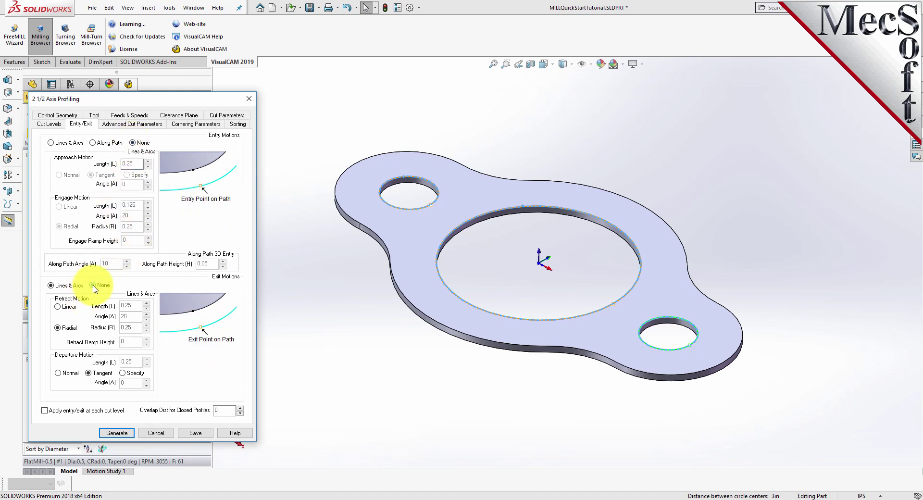
{"action": "left_click", "coordinate": [116, 432]}
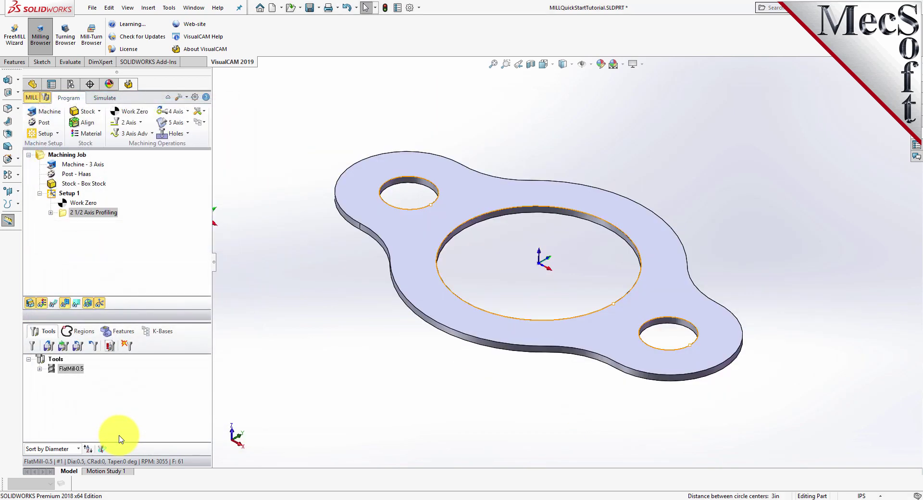
Switch the toolpath display off and on and examine the generated profiling toolpath in the three holes.
{"action": "left_click", "coordinate": [67, 213]}
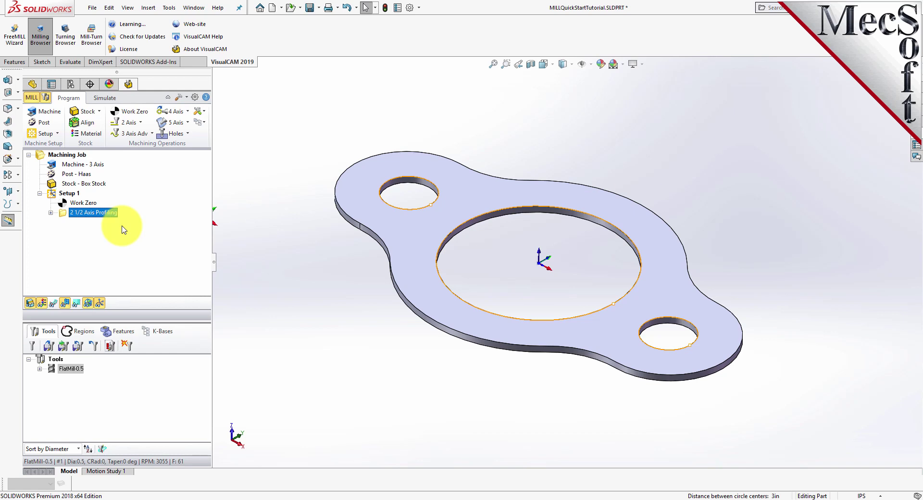
{"action": "left_click", "coordinate": [55, 304]}
{"action": "left_click", "coordinate": [56, 307]}
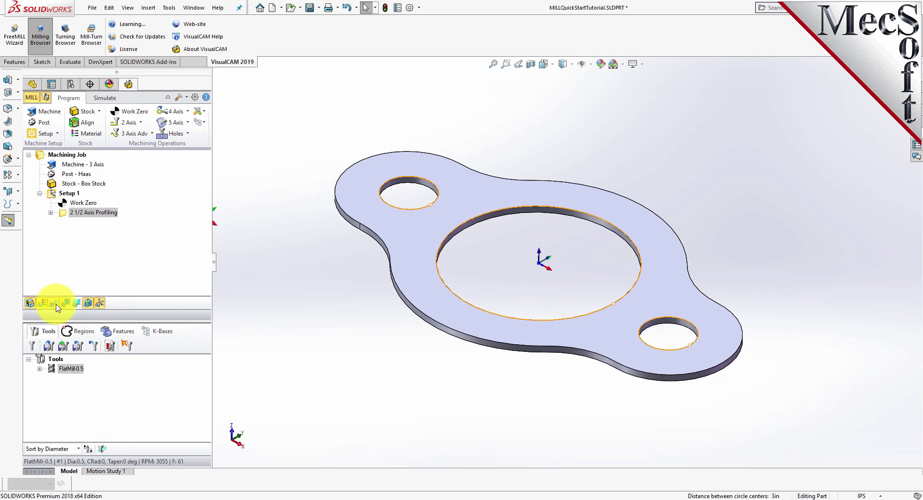
{"action": "left_click", "coordinate": [57, 308]}
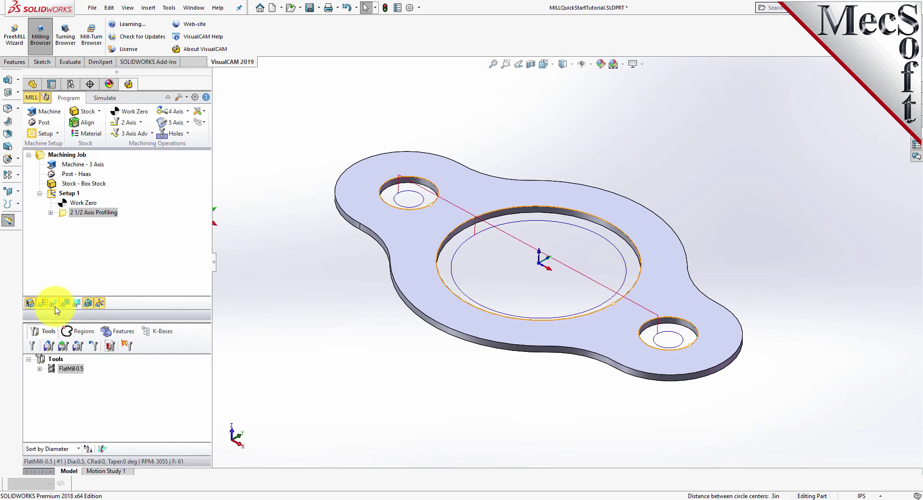
{"action": "middle_click_drag", "start_coordinate": [502, 284], "coordinate": [518, 273]}
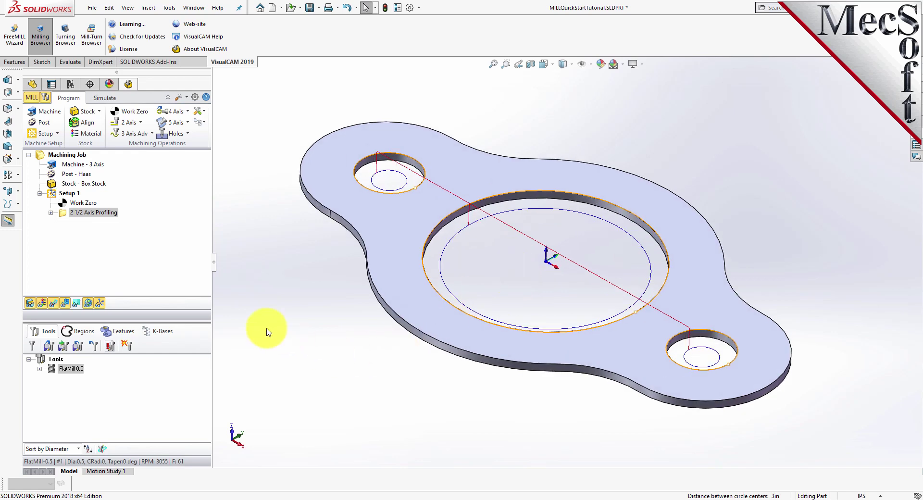
Confirm Polygonal Model as the simulation model with Fine accuracy in the simulation preferences.
{"action": "left_click", "coordinate": [102, 98]}
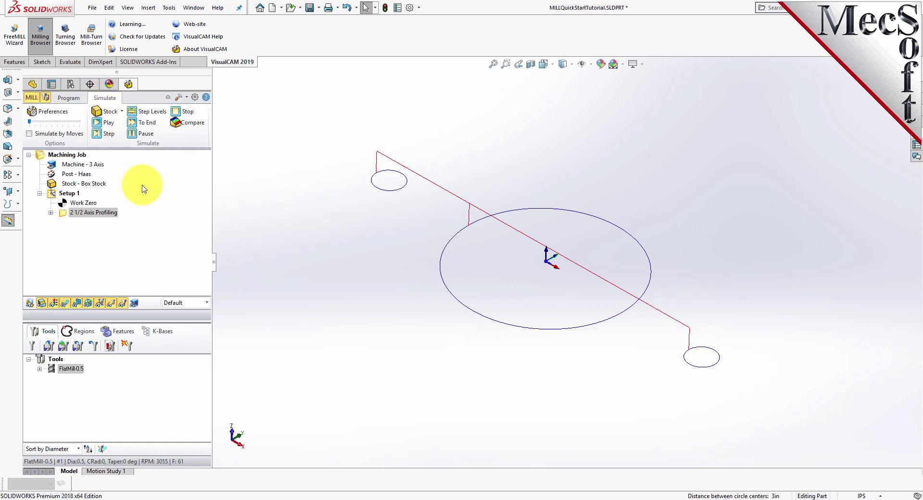
{"action": "left_click", "coordinate": [48, 113]}
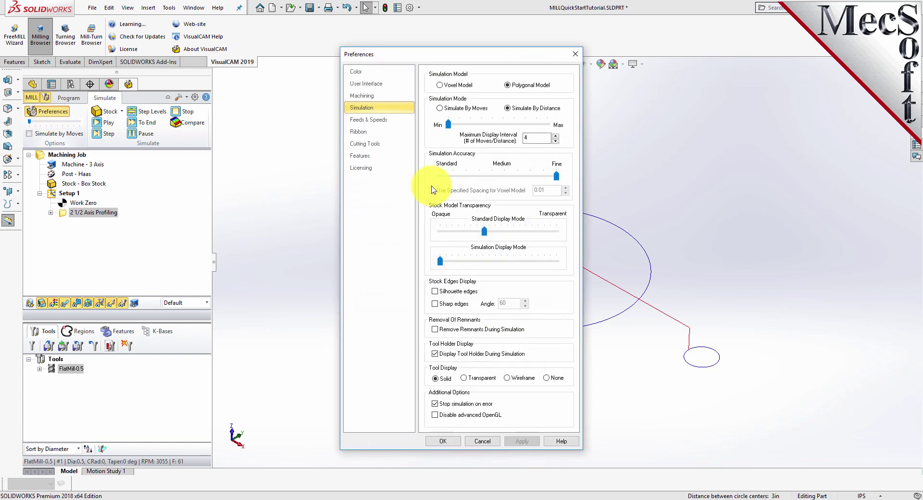
{"action": "left_click", "coordinate": [508, 86]}
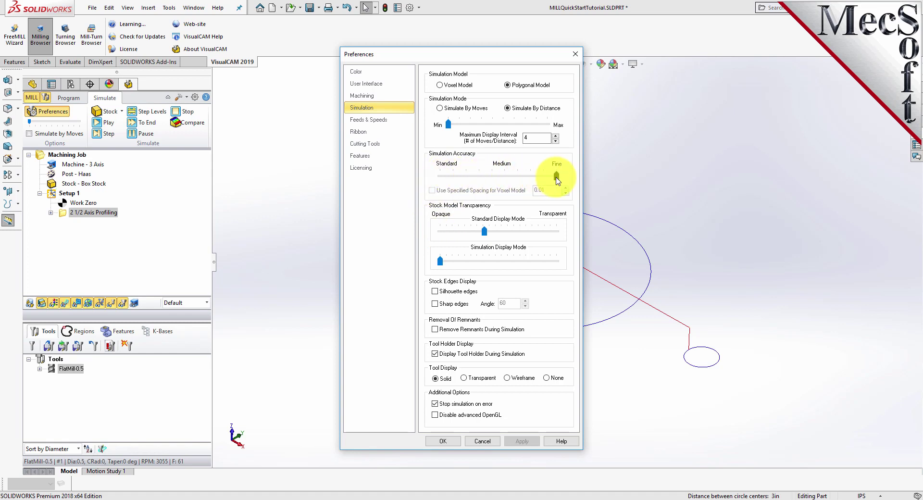
{"action": "left_click", "coordinate": [445, 442]}
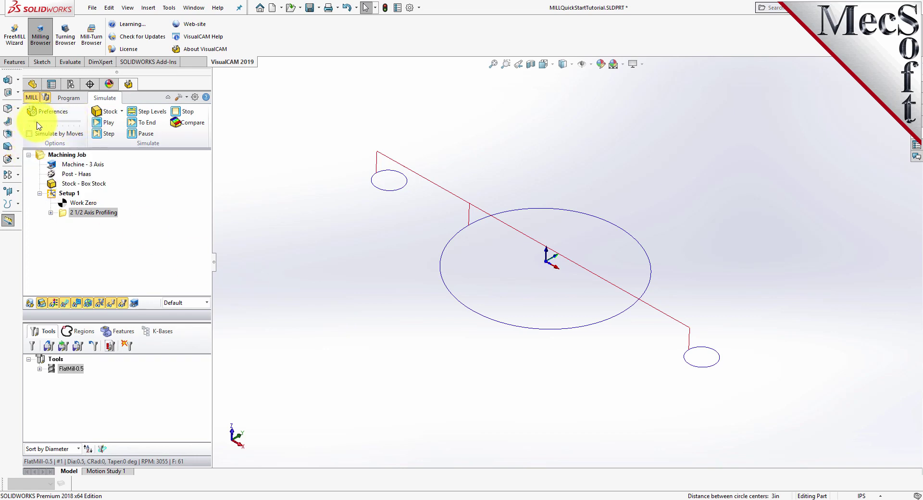
Simulate the material removal of the 2 1/2 Axis Profiling operation on the box stock.
{"action": "left_click", "coordinate": [77, 213]}
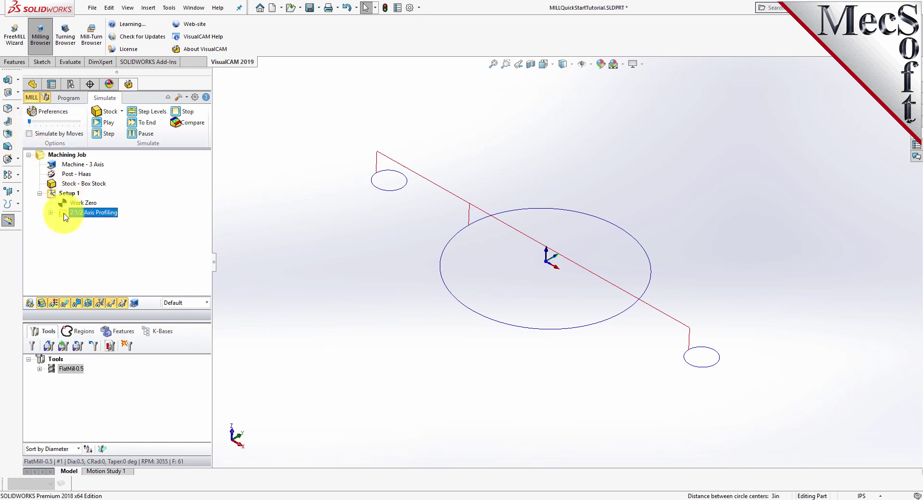
{"action": "left_click", "coordinate": [113, 124]}
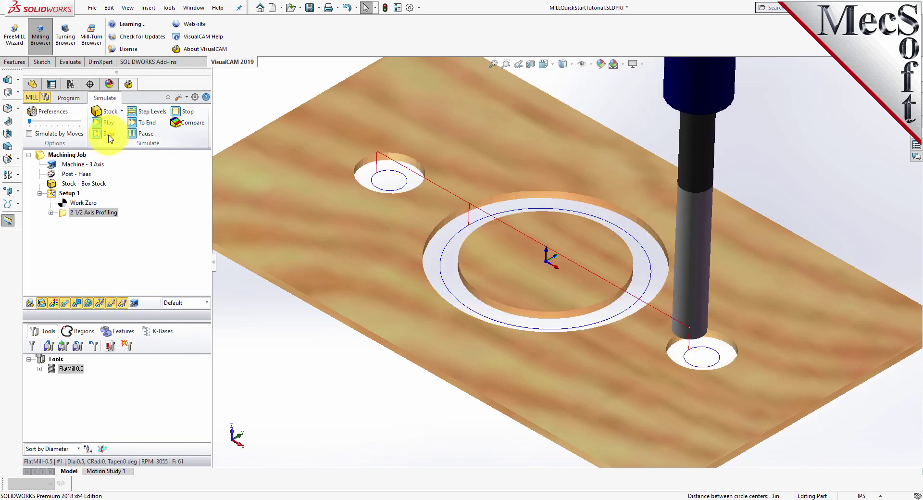
{"action": "left_click", "coordinate": [109, 139]}
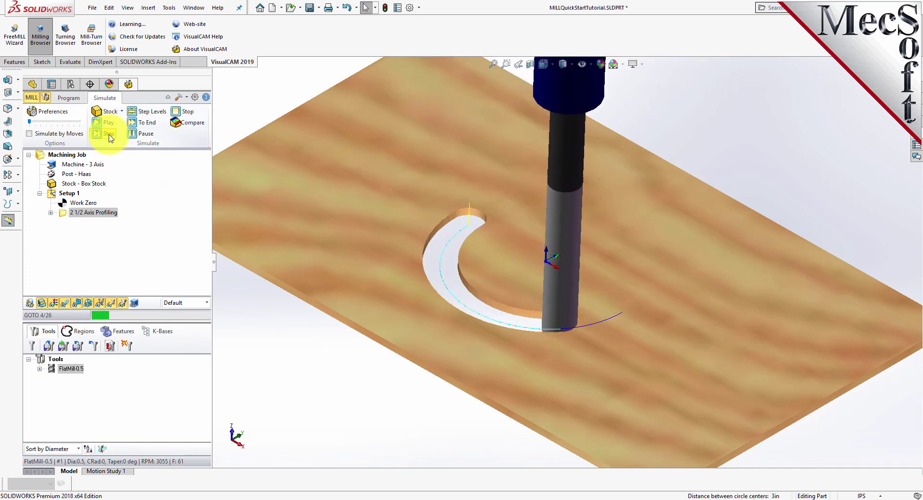
{"action": "left_click", "coordinate": [109, 123]}
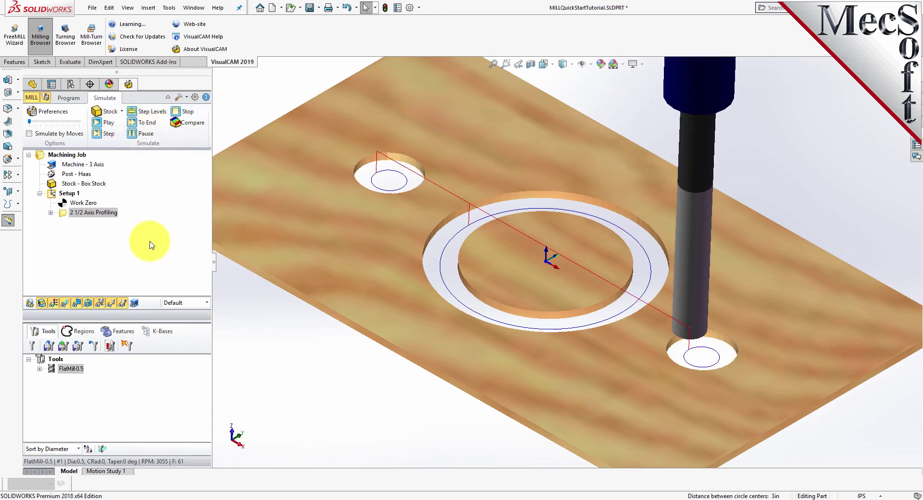
Turn off the stock's wood texture, replay the cut simulation, and restore the texture to inspect the whole cut stock.
{"action": "left_click", "coordinate": [55, 304]}
{"action": "left_click", "coordinate": [55, 305]}
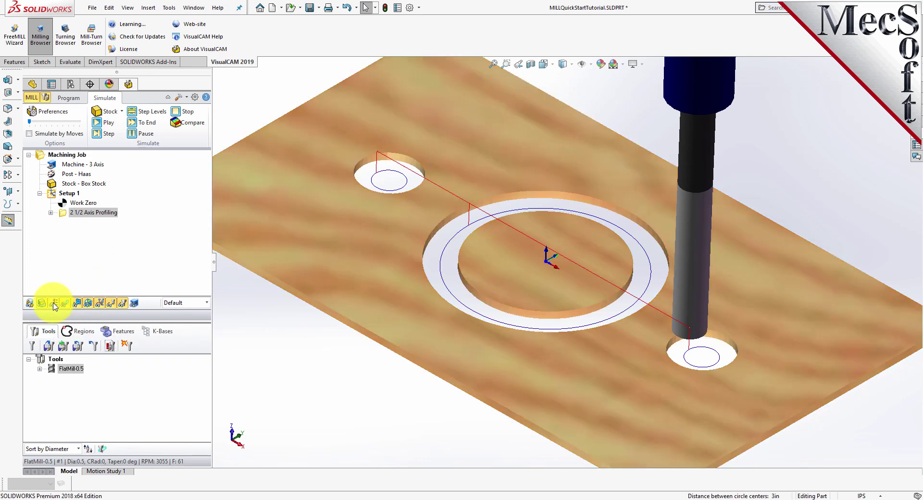
{"action": "left_click", "coordinate": [54, 304]}
{"action": "left_click", "coordinate": [108, 123]}
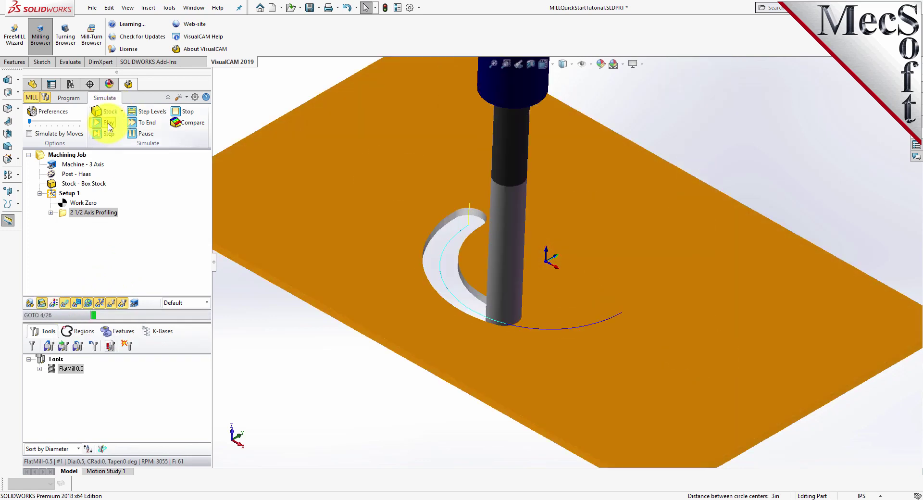
{"action": "left_click", "coordinate": [54, 305]}
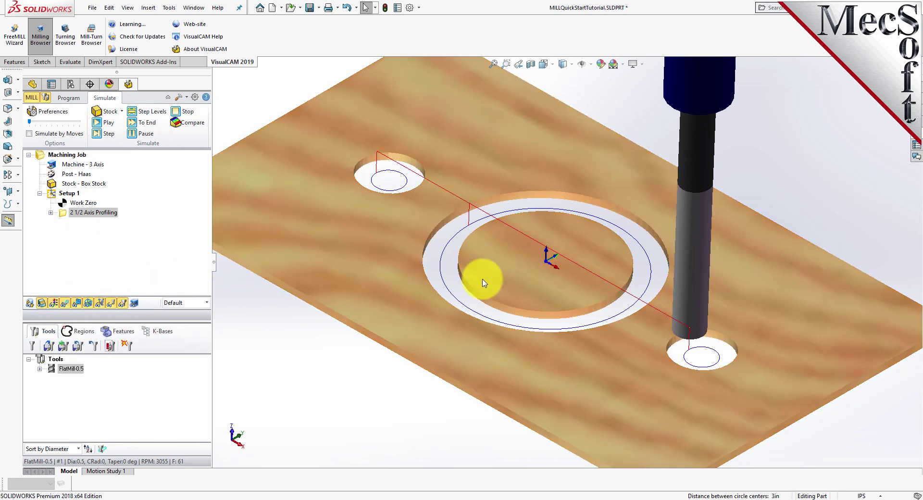
{"action": "scroll", "coordinate": [482, 280], "scroll_direction": "down", "scroll_amount": 1}
{"action": "scroll", "coordinate": [453, 327], "scroll_direction": "up", "scroll_amount": 1}
{"action": "scroll", "coordinate": [453, 328], "scroll_direction": "up", "scroll_amount": 1}
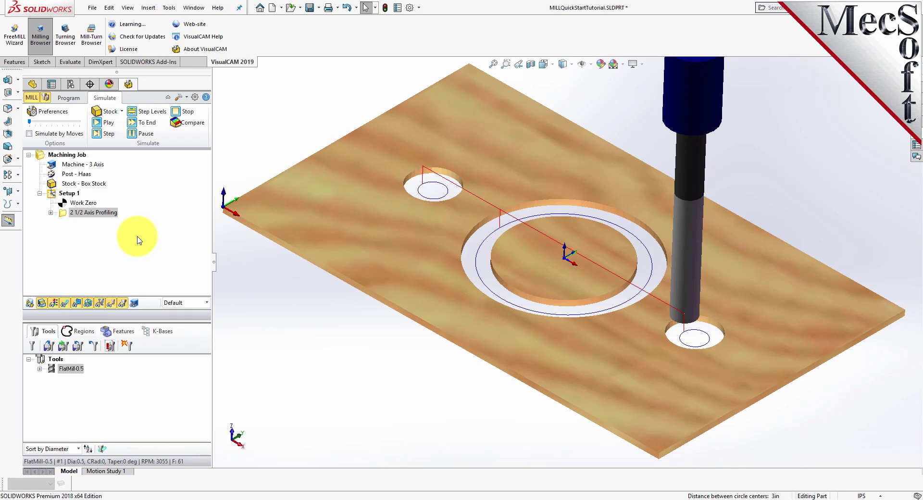
Duplicate the 2 1/2 Axis Profiling operation within Setup 1 by copying and pasting it.
{"action": "left_click", "coordinate": [70, 98]}
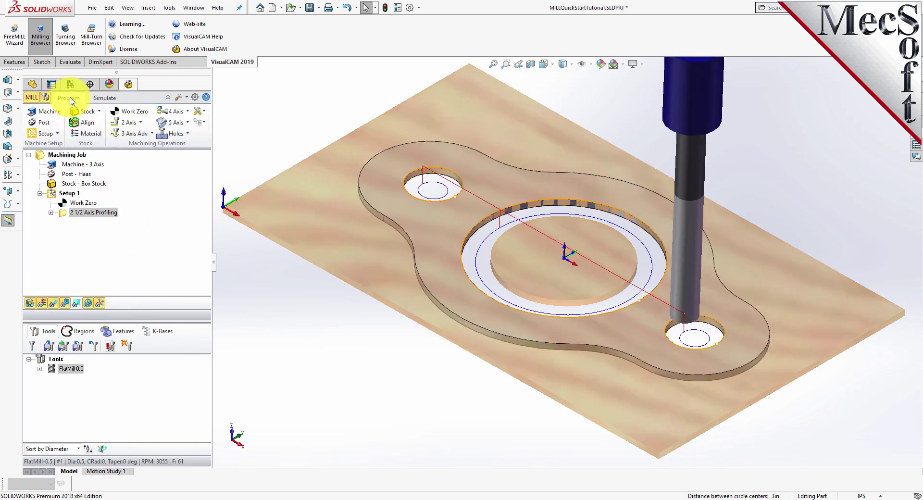
{"action": "left_click", "coordinate": [62, 214]}
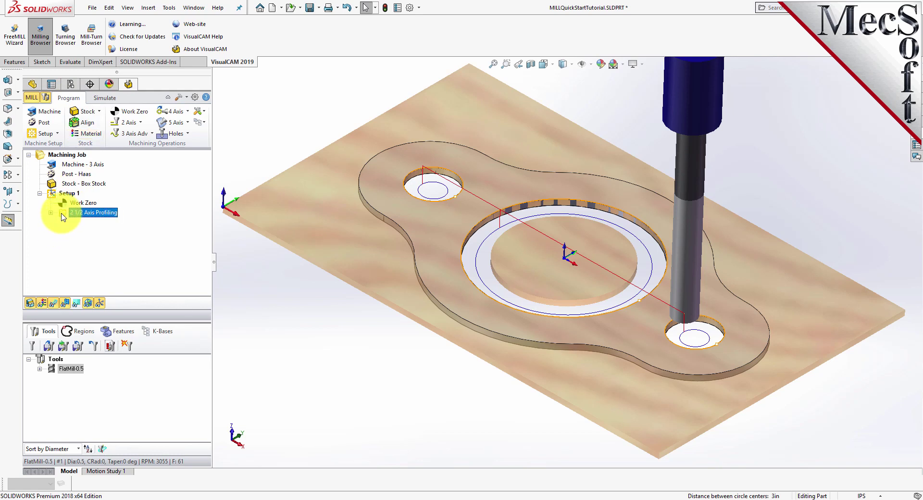
{"action": "right_click", "coordinate": [100, 212]}
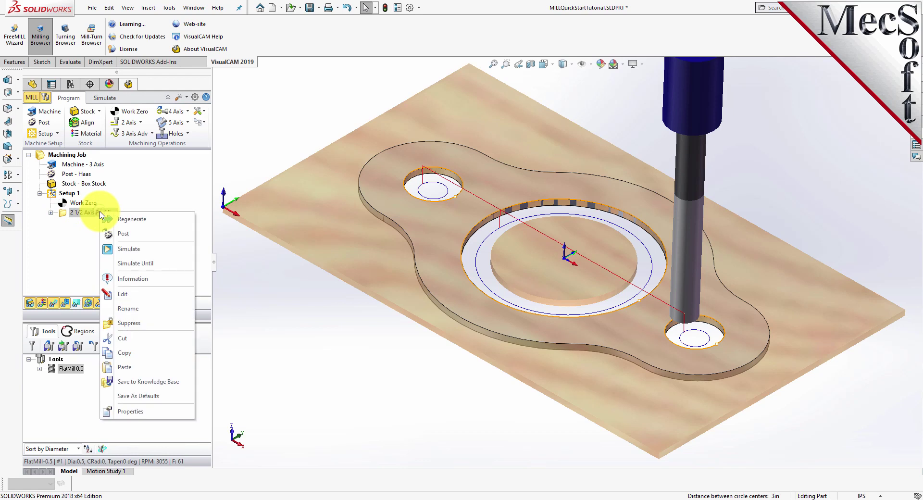
{"action": "left_click", "coordinate": [142, 356]}
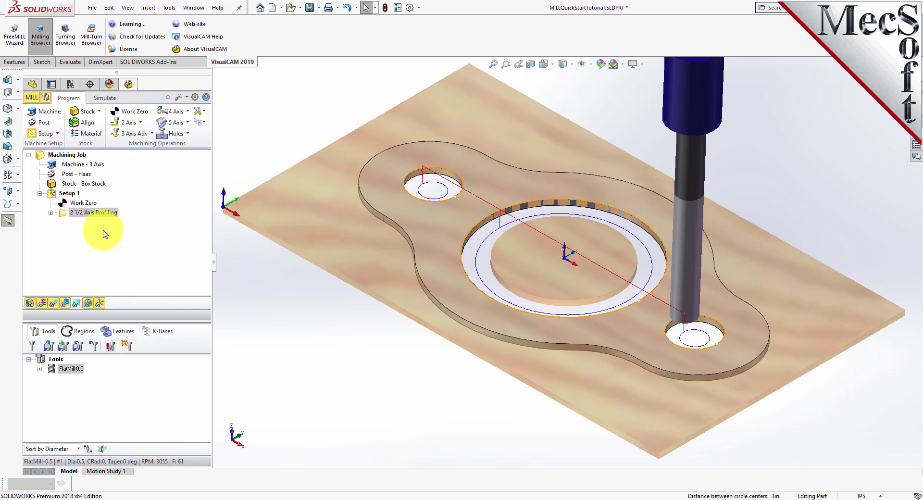
{"action": "right_click", "coordinate": [100, 212]}
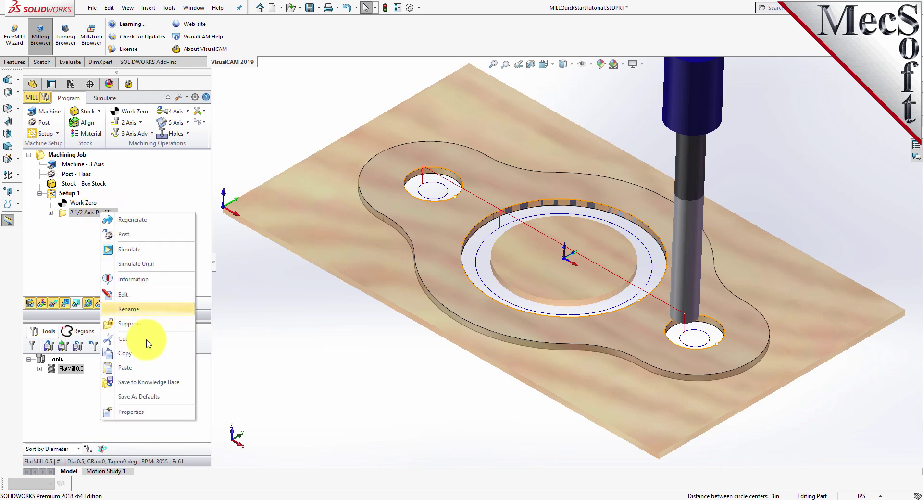
{"action": "left_click", "coordinate": [150, 368]}
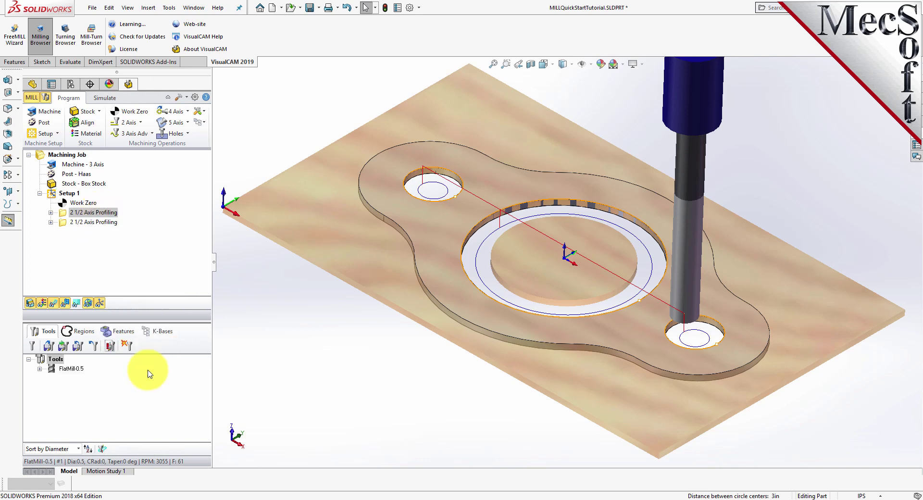
Edit the copied profiling operation, replacing its hole regions with the two top edges that form the flange plate's outer outline.
{"action": "left_click", "coordinate": [62, 222]}
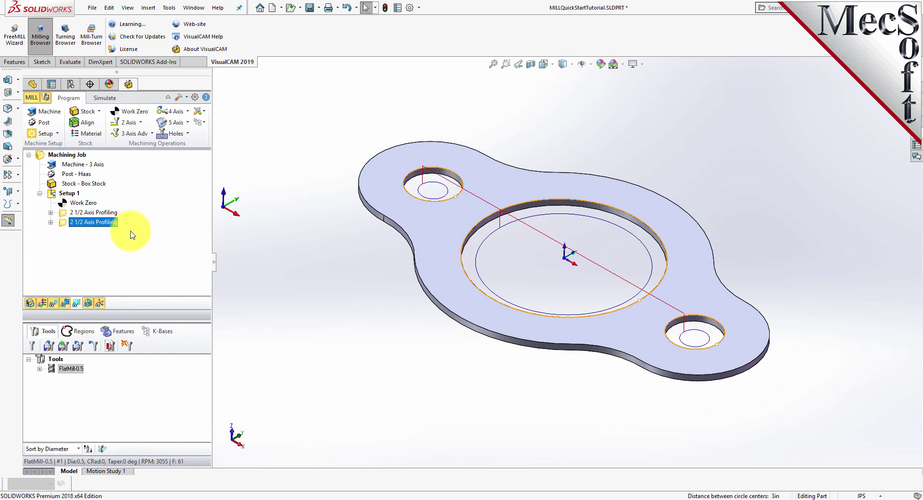
{"action": "right_click", "coordinate": [106, 224]}
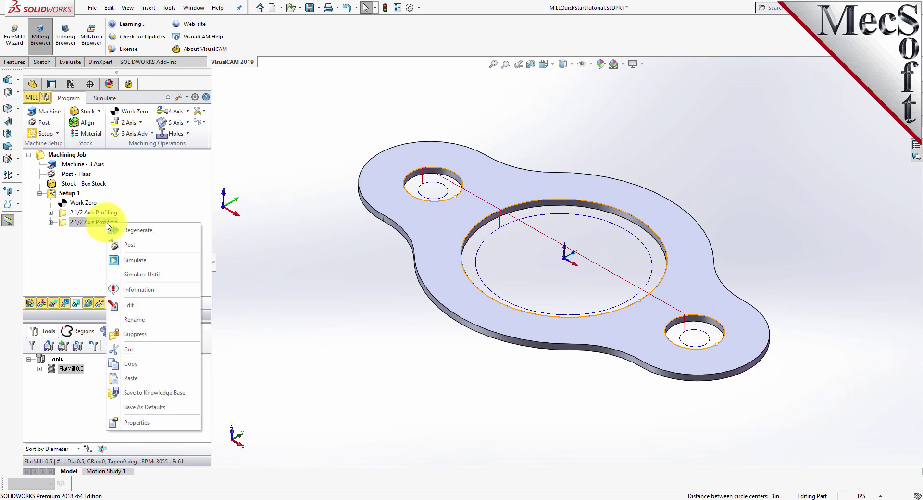
{"action": "left_click", "coordinate": [142, 307]}
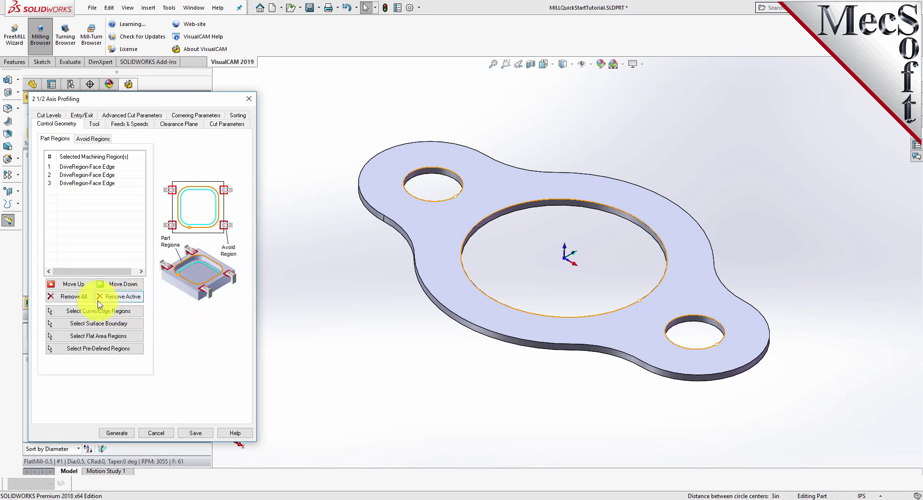
{"action": "left_click", "coordinate": [73, 296]}
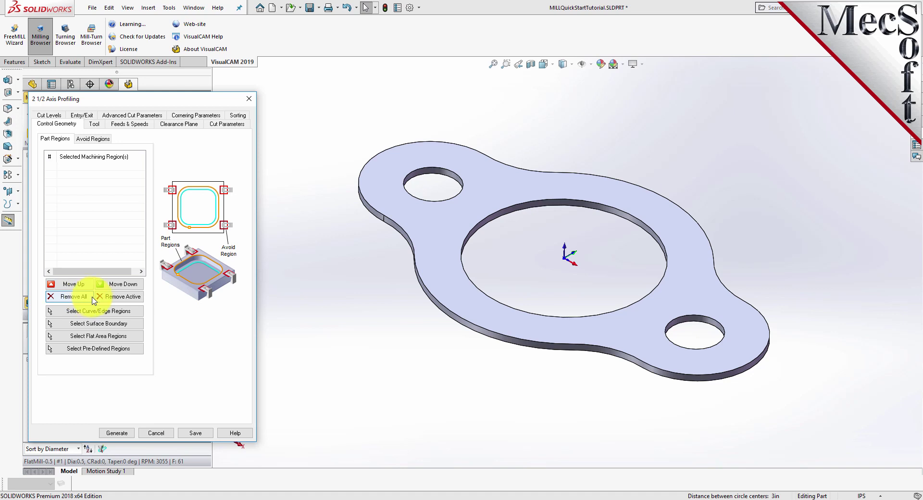
{"action": "left_click", "coordinate": [132, 314]}
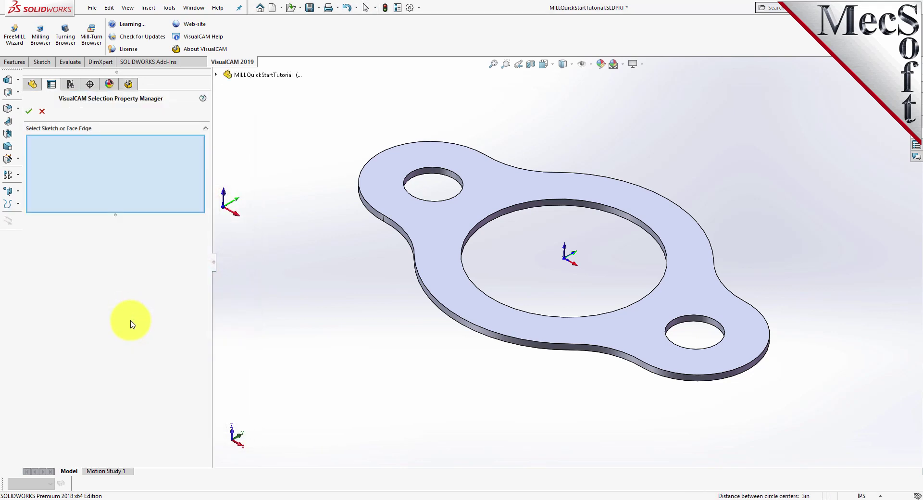
{"action": "left_click", "coordinate": [482, 156]}
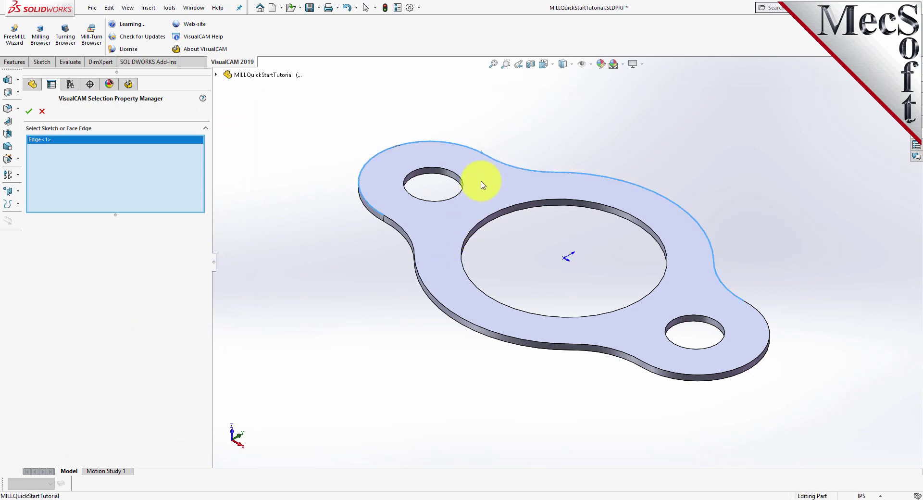
{"action": "left_click", "coordinate": [439, 304]}
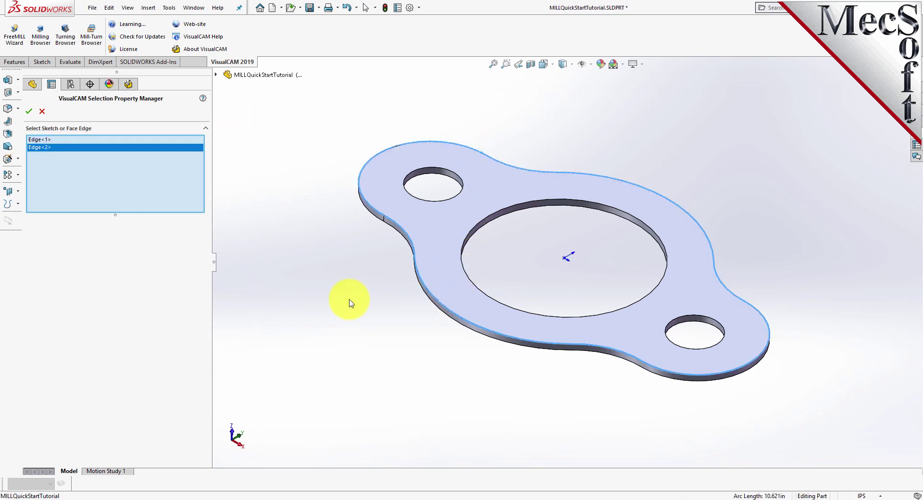
{"action": "left_click", "coordinate": [29, 112]}
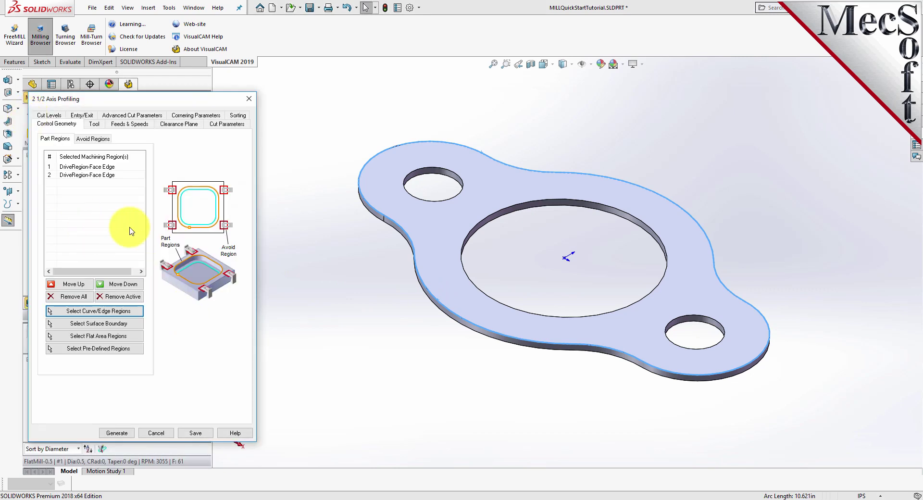
Use the Outside option for closed curves in the copied operation's cut parameters and generate its toolpath.
{"action": "left_click", "coordinate": [228, 124]}
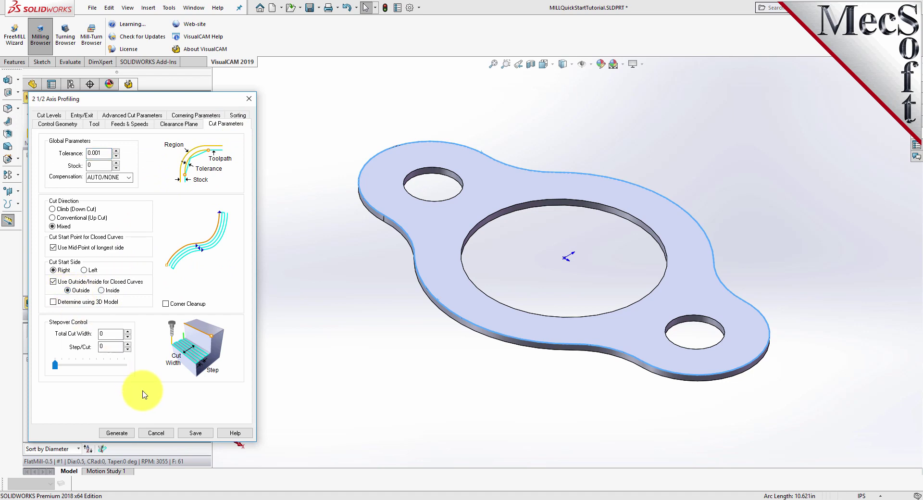
{"action": "left_click", "coordinate": [126, 433]}
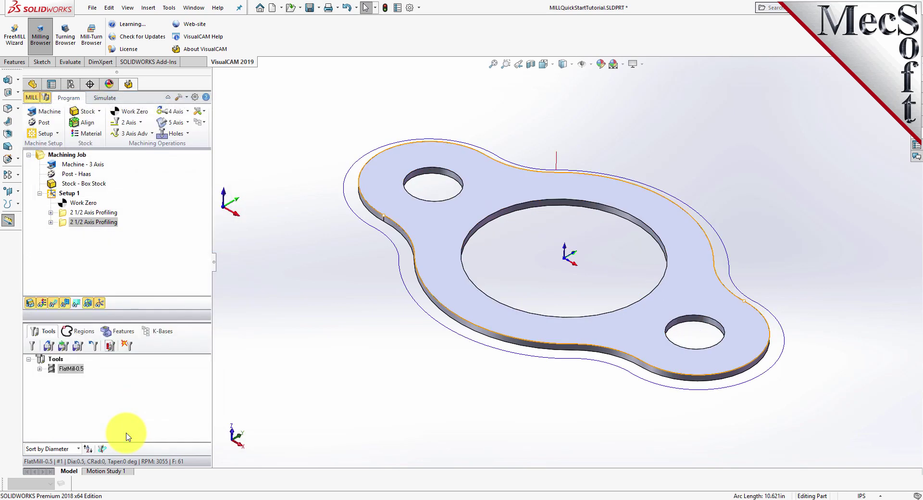
{"action": "mouse_move", "coordinate": [573, 243]}
{"action": "middle_mouse_down"}
{"action": "mouse_move", "coordinate": [570, 299]}
{"action": "mouse_move", "coordinate": [567, 244]}
{"action": "mouse_move", "coordinate": [577, 248]}
{"action": "middle_mouse_up"}
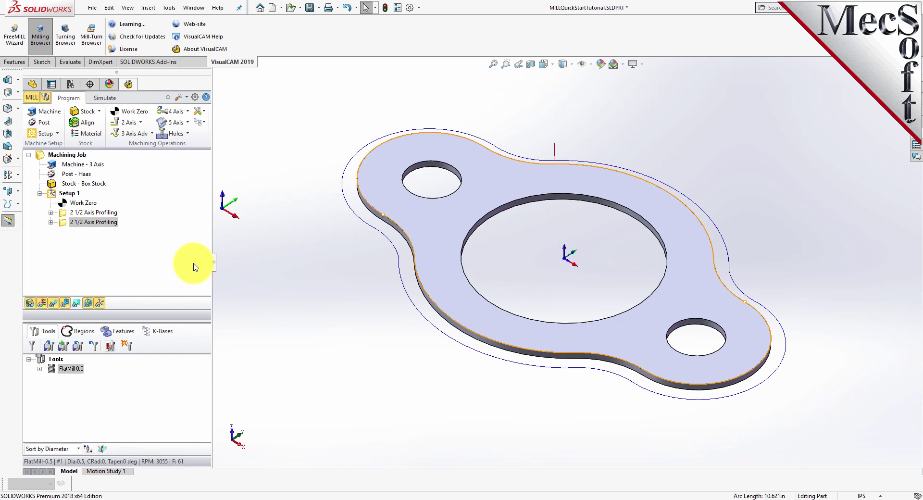
Simulate the material removal of the second 2 1/2 Axis Profiling operation around the plate's outer outline.
{"action": "left_click", "coordinate": [65, 224]}
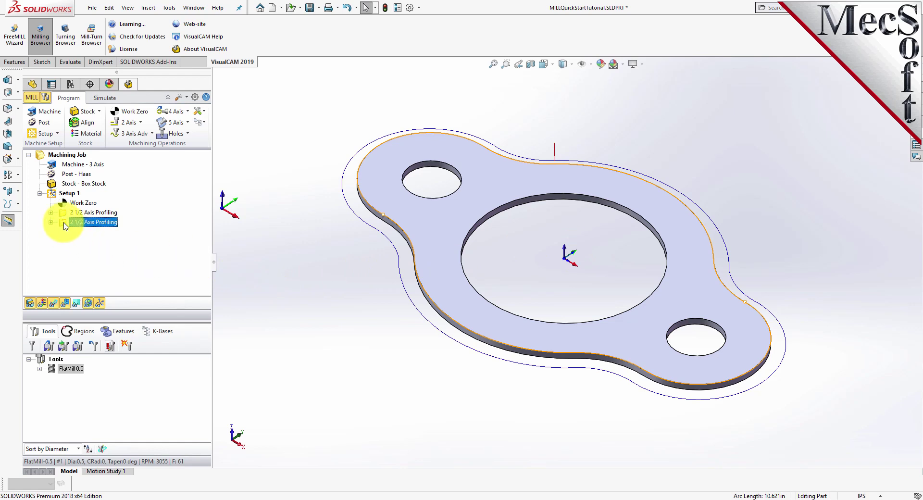
{"action": "left_click", "coordinate": [105, 98]}
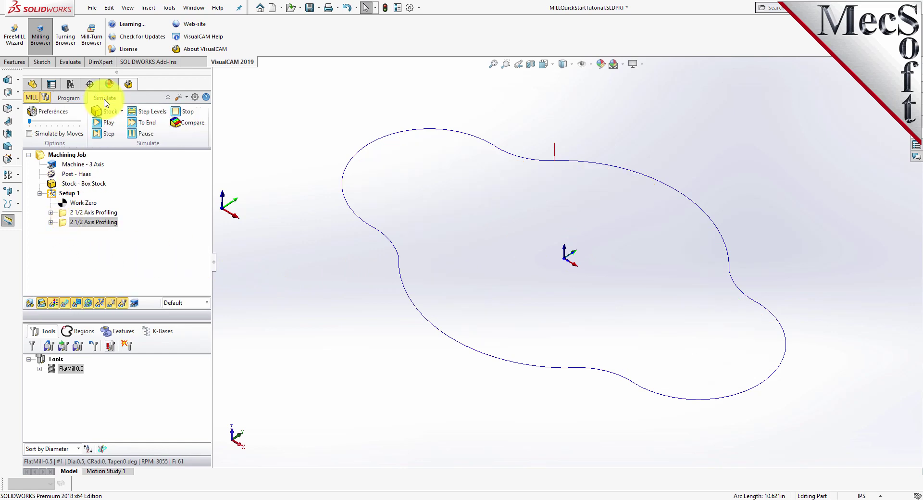
{"action": "left_click", "coordinate": [109, 124]}
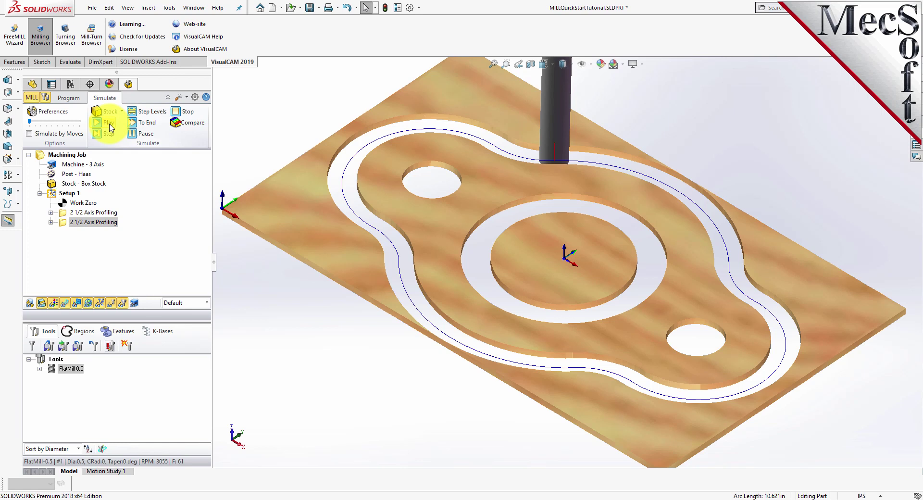
Post-process all of Setup 1 with the Haas post to MILLQuickStartTutorial_Setup 1.nc in the QuickStart folder.
{"action": "left_click", "coordinate": [52, 194]}
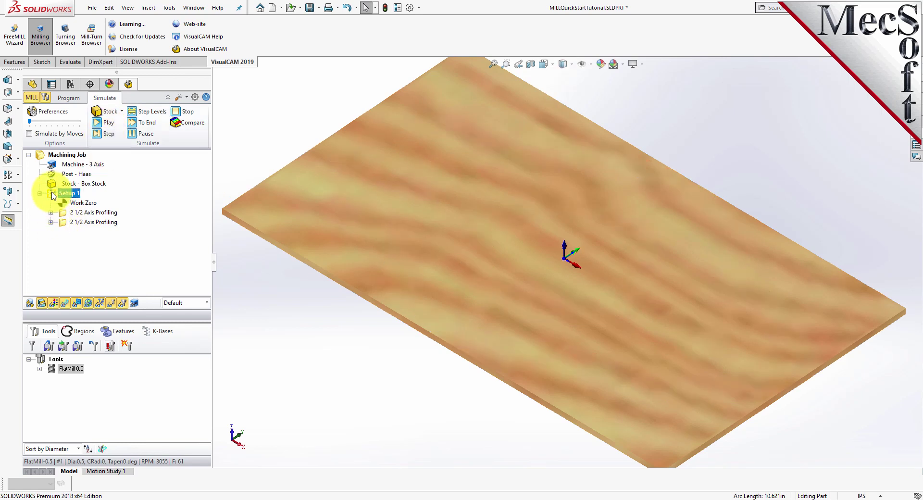
{"action": "right_click", "coordinate": [68, 194]}
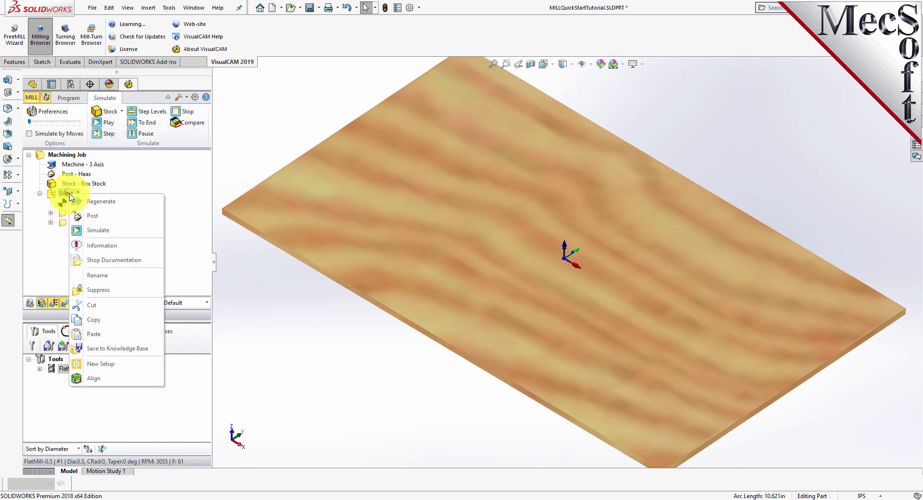
{"action": "left_click", "coordinate": [113, 220]}
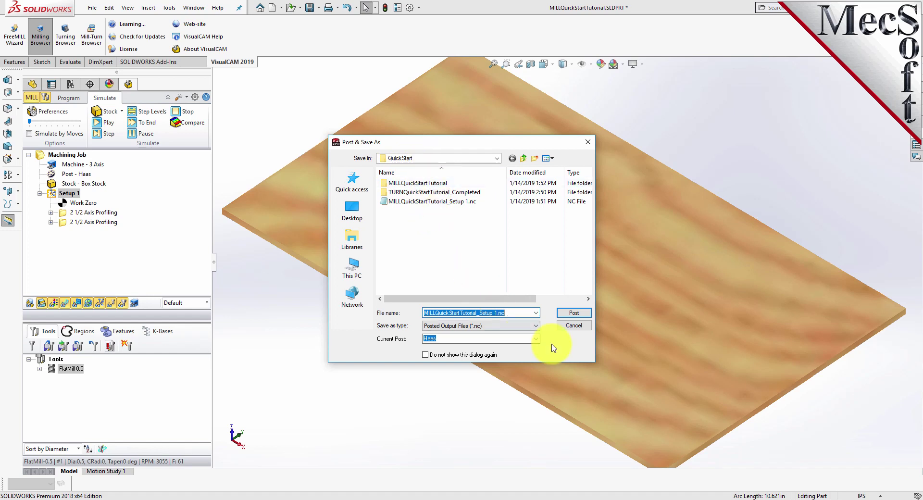
{"action": "left_click", "coordinate": [572, 313]}
{"action": "left_click", "coordinate": [476, 255]}
Examine the posted G-code in Notepad, highlight the tool diameter and length line, and close the file.
{"action": "left_click_drag", "start_coordinate": [779, 186], "coordinate": [776, 165]}
{"action": "left_click", "coordinate": [683, 204]}
{"action": "left_click_drag", "start_coordinate": [683, 204], "coordinate": [501, 200]}
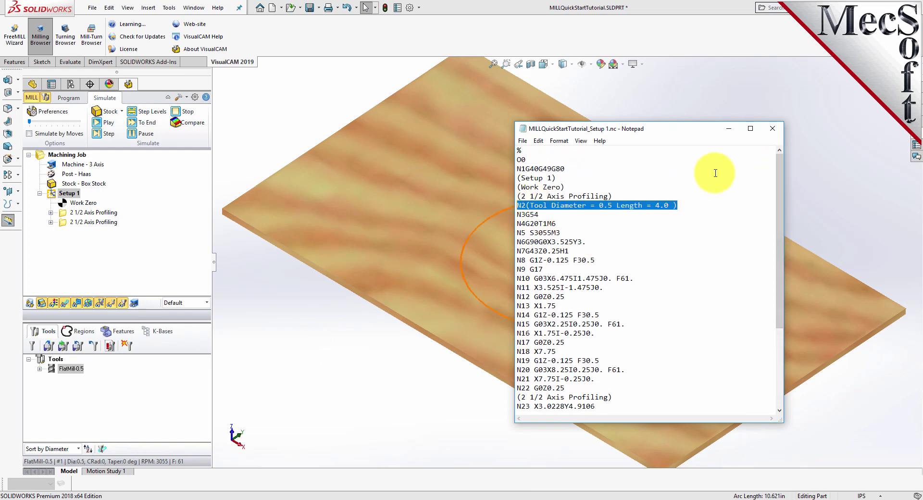
{"action": "left_click", "coordinate": [772, 128]}
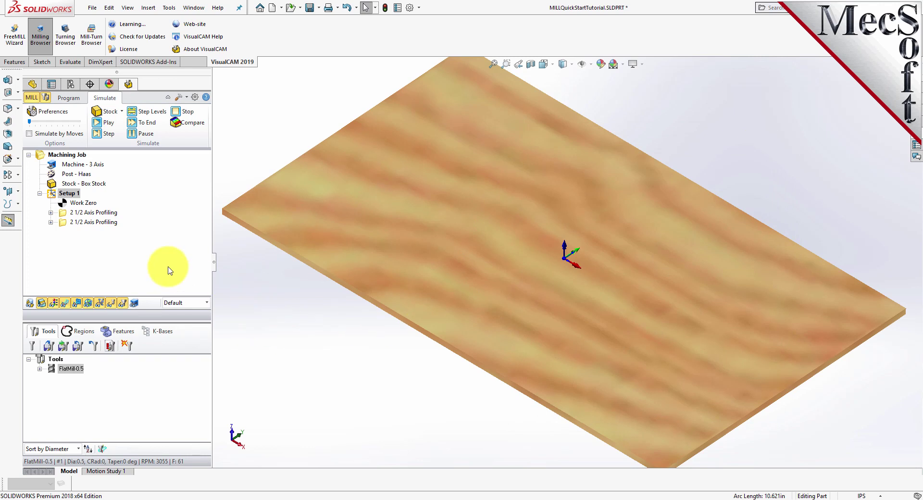
Review Setup 1's machining operations information, including the tool, feed and machine time of each profiling operation, and close it.
{"action": "left_click", "coordinate": [72, 99]}
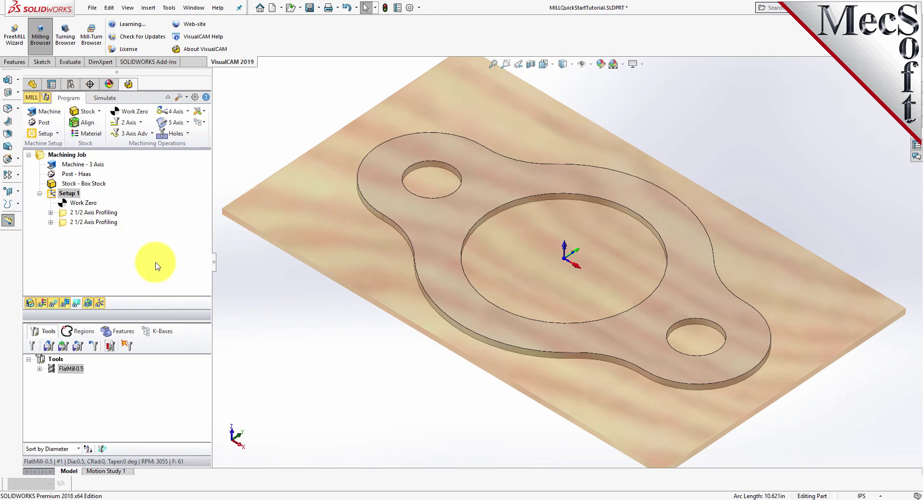
{"action": "right_click", "coordinate": [70, 193]}
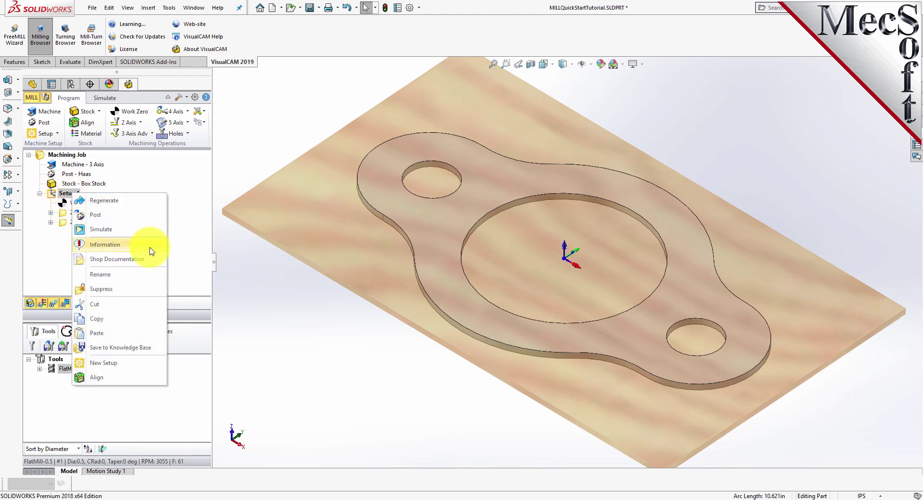
{"action": "left_click", "coordinate": [151, 246]}
{"action": "left_click_drag", "start_coordinate": [148, 111], "coordinate": [418, 126]}
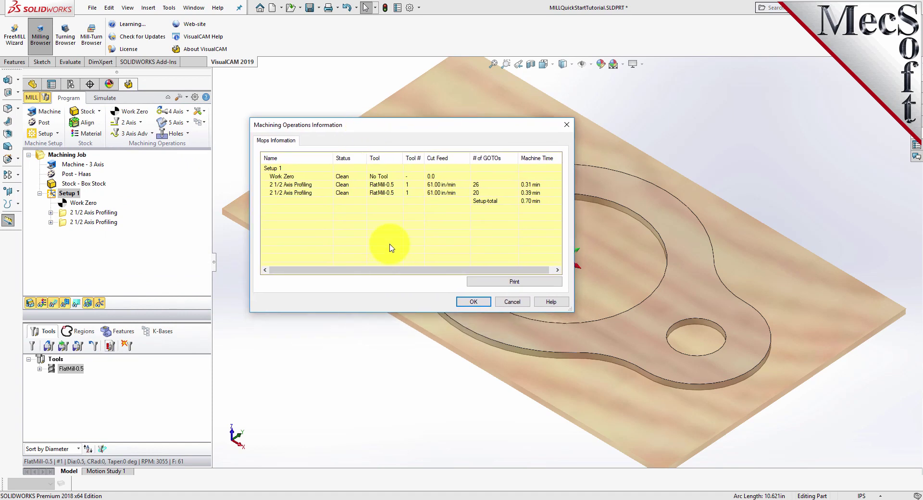
{"action": "left_click", "coordinate": [346, 177]}
{"action": "left_click", "coordinate": [347, 186]}
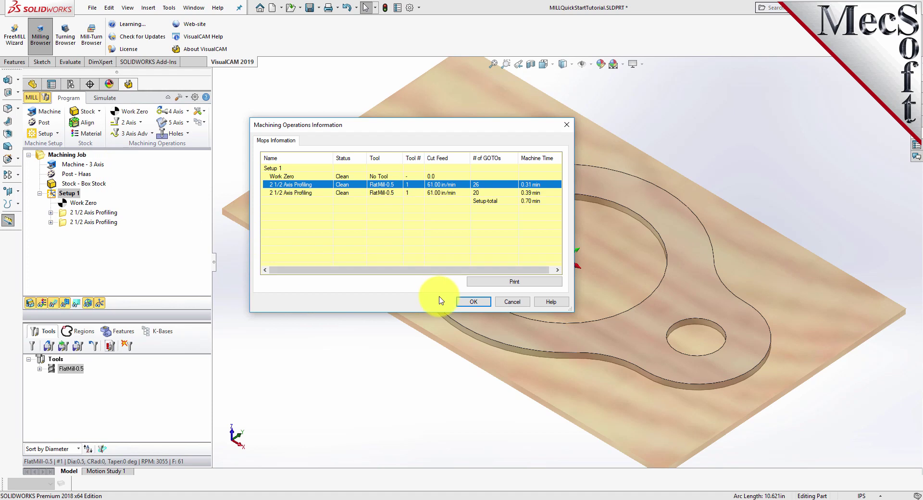
{"action": "left_click", "coordinate": [473, 302]}
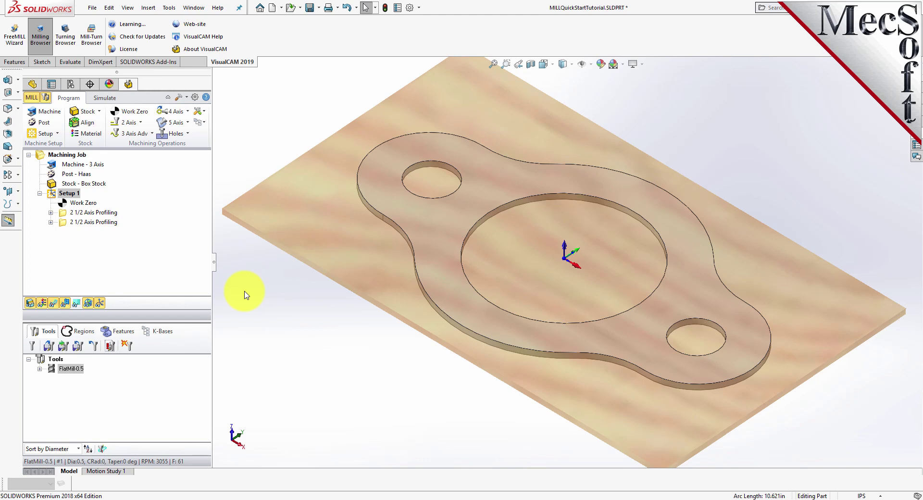
Create shop documentation for Setup 1 using output template Template1, saved as MILLQuickStartTutorial.htm in the QuickStart folder.
{"action": "scroll", "coordinate": [547, 292], "scroll_direction": "down", "scroll_amount": 1}
{"action": "scroll", "coordinate": [488, 314], "scroll_direction": "up", "scroll_amount": 1}
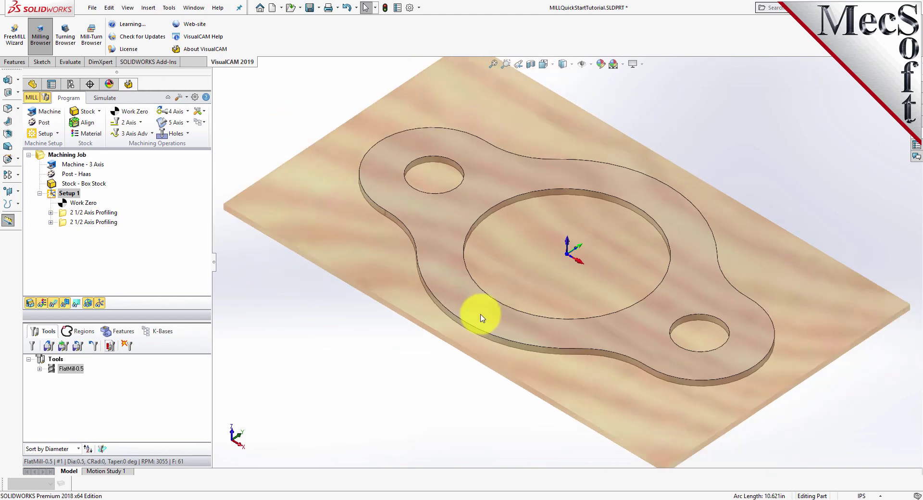
{"action": "scroll", "coordinate": [711, 183], "scroll_direction": "up", "scroll_amount": 1}
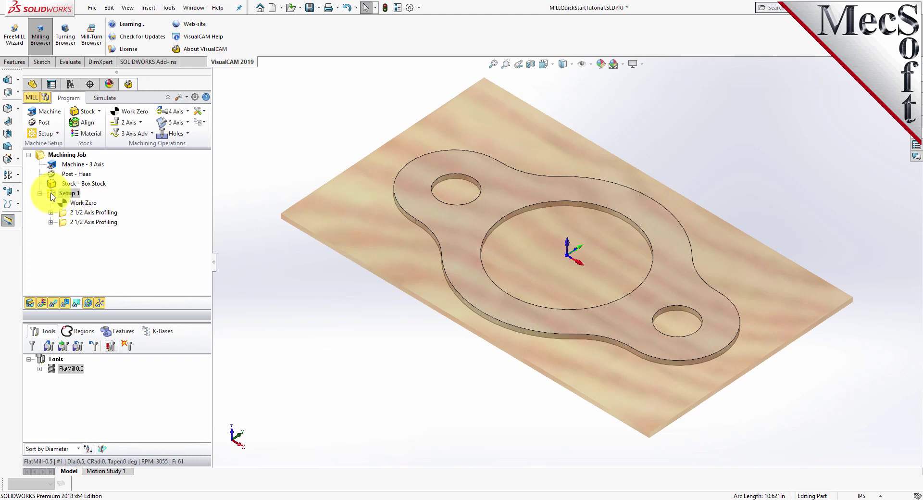
{"action": "right_click", "coordinate": [72, 197]}
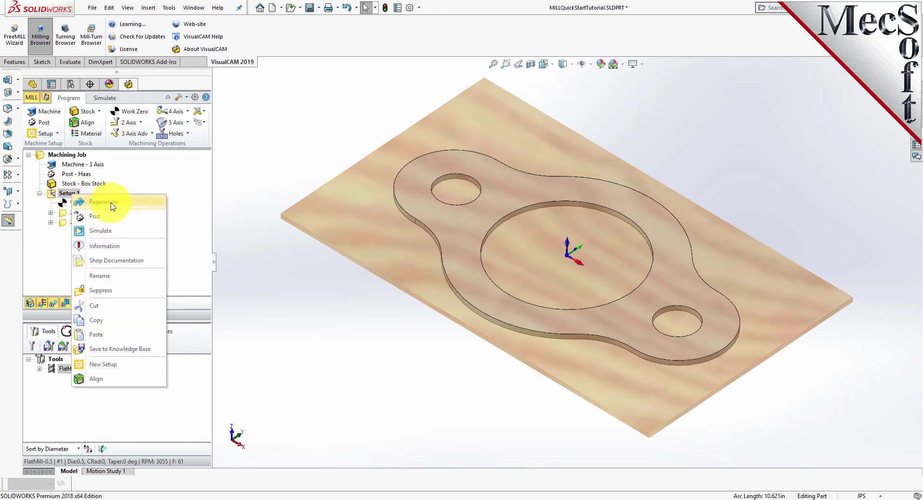
{"action": "left_click", "coordinate": [159, 262]}
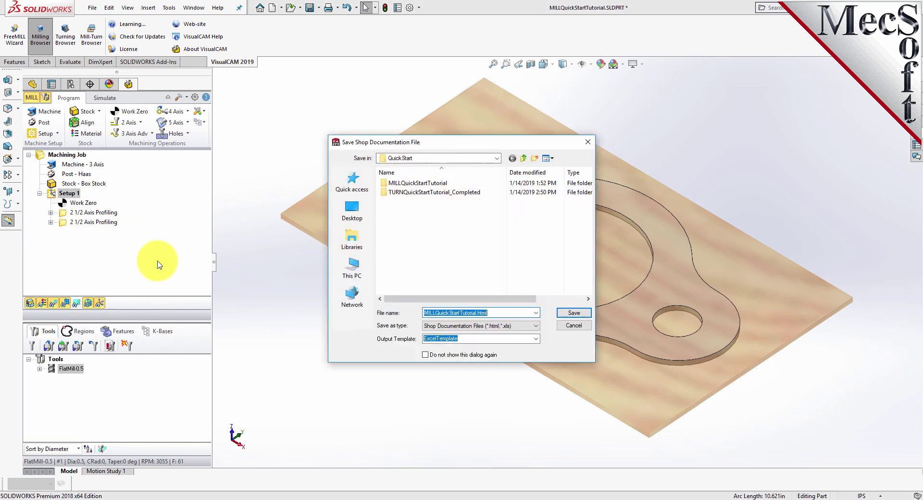
{"action": "left_click", "coordinate": [536, 339]}
{"action": "left_click", "coordinate": [447, 354]}
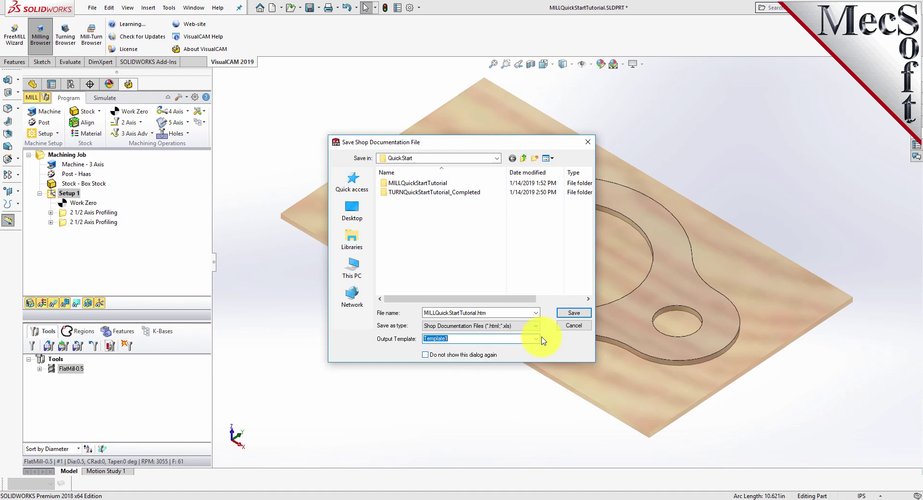
{"action": "left_click", "coordinate": [574, 313]}
{"action": "left_click", "coordinate": [485, 255]}
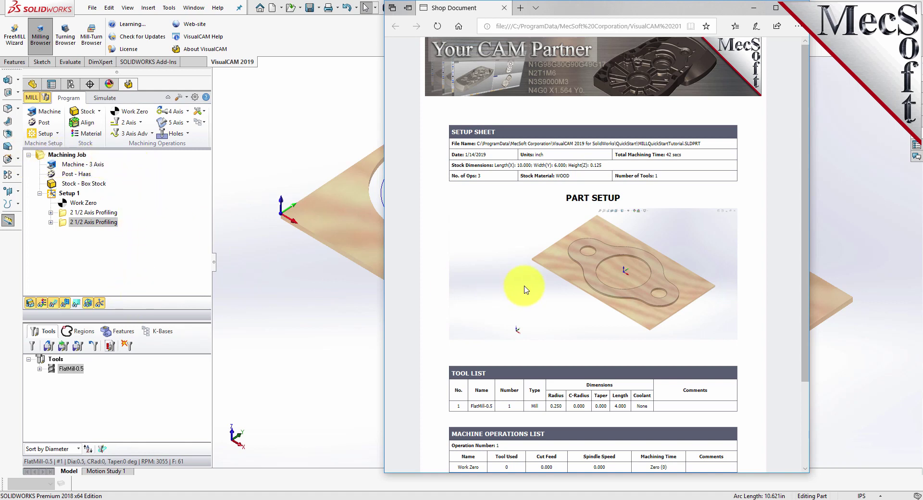
Read through the shop document in the browser, highlighting the stock dimensions and the tool list heading.
{"action": "left_click_drag", "start_coordinate": [808, 214], "coordinate": [762, 160]}
{"action": "left_click_drag", "start_coordinate": [605, 165], "coordinate": [454, 168]}
{"action": "scroll", "coordinate": [484, 242], "scroll_direction": "down", "scroll_amount": 2}
{"action": "scroll", "coordinate": [484, 242], "scroll_direction": "down", "scroll_amount": 1}
{"action": "triple_click", "coordinate": [470, 265]}
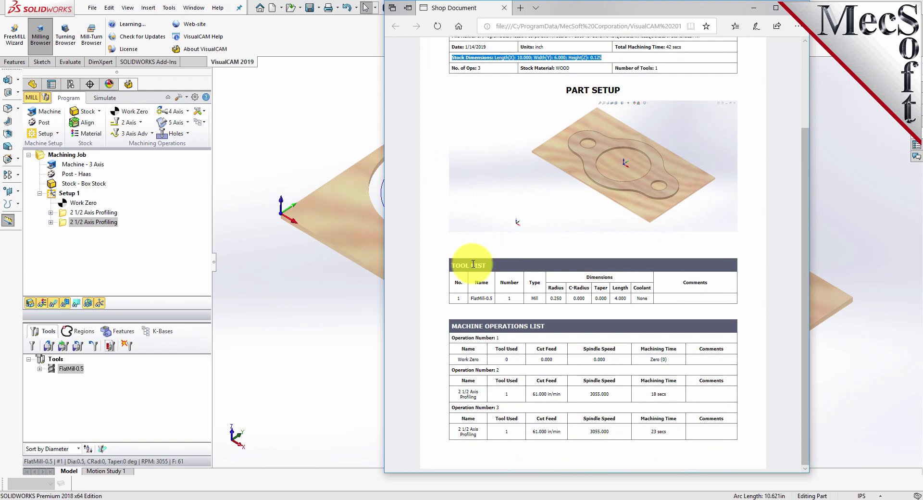